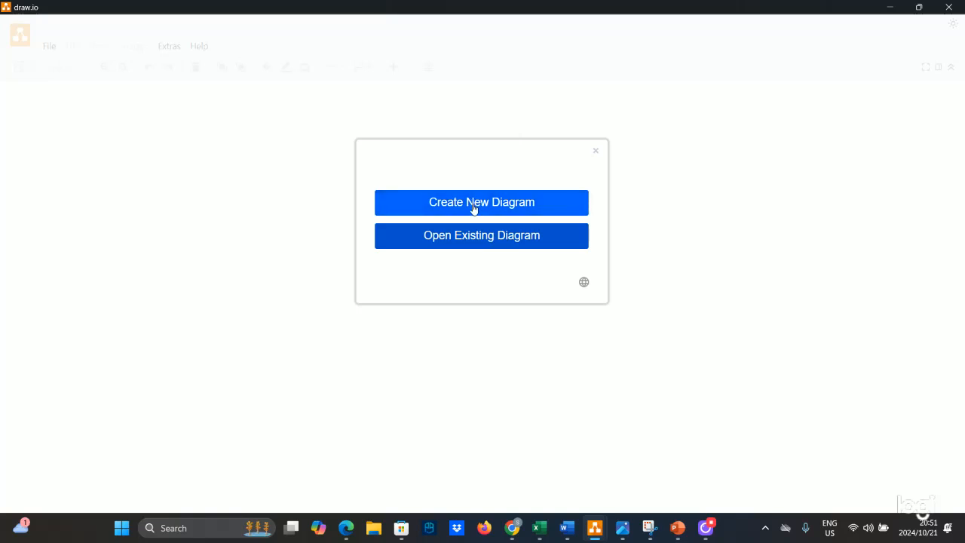
# - Create a new diagram from the Blank Diagram template in the Basic category, keeping the default file name
pyautogui.click(475, 209)
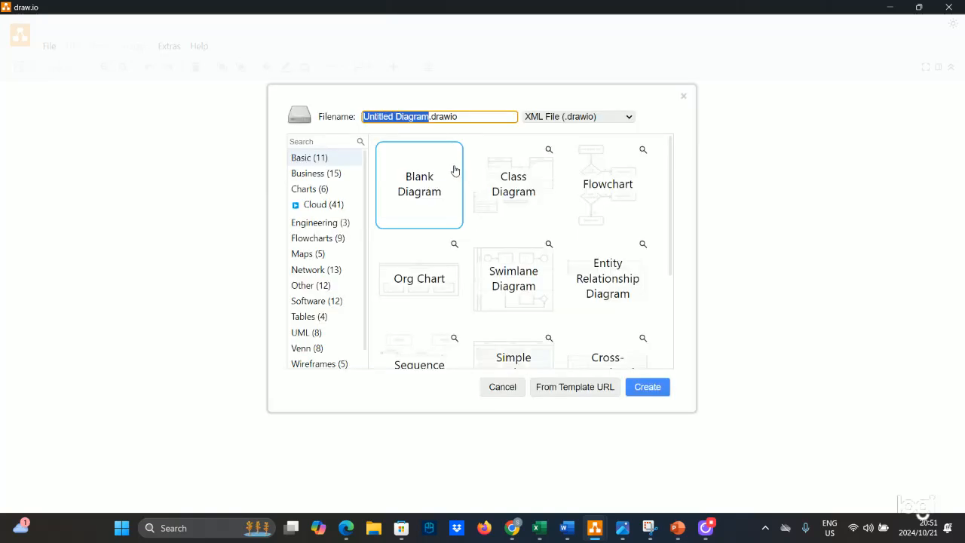
pyautogui.click(439, 172)
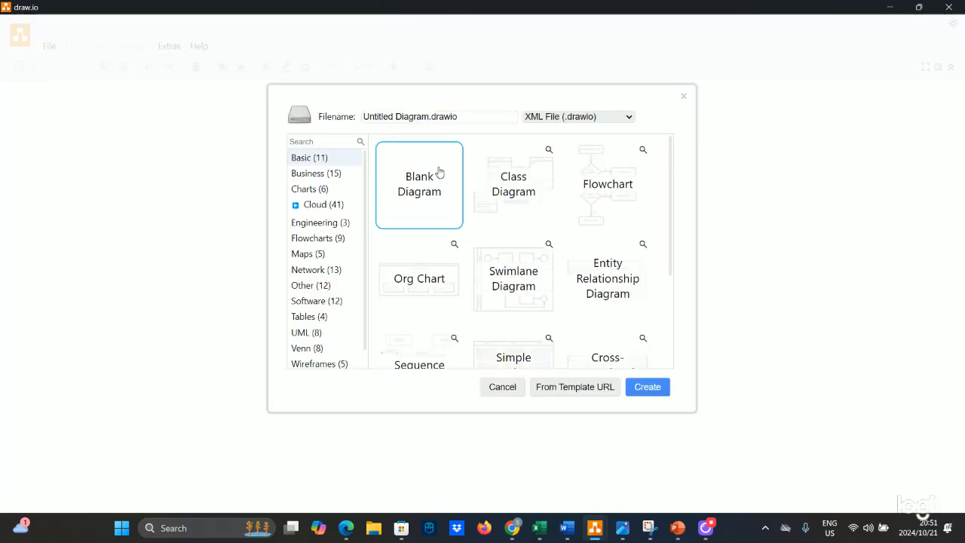
pyautogui.click(336, 175)
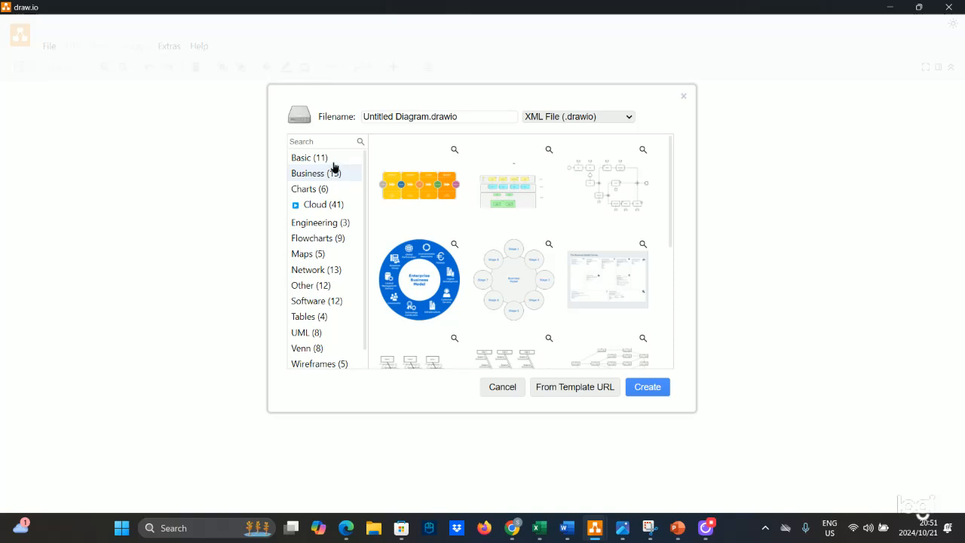
pyautogui.click(333, 158)
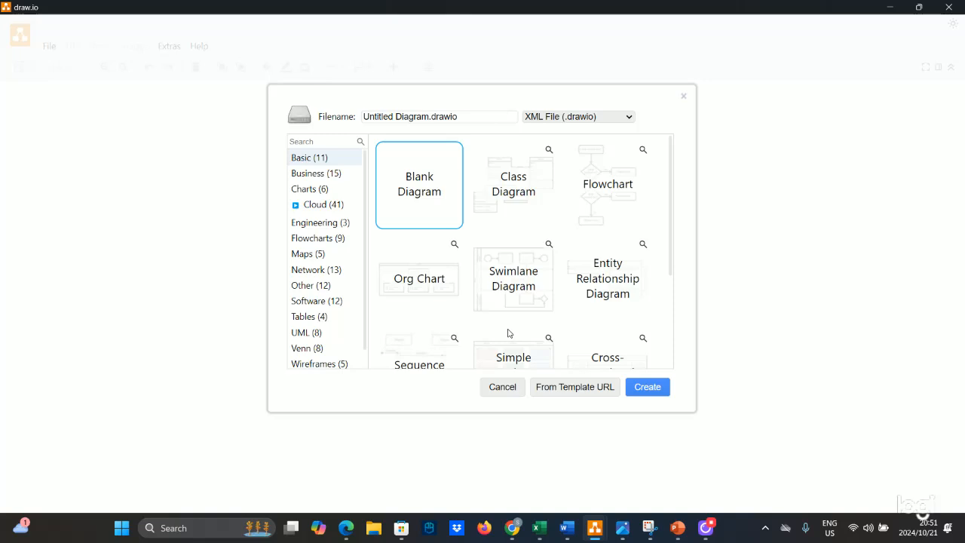
pyautogui.click(646, 387)
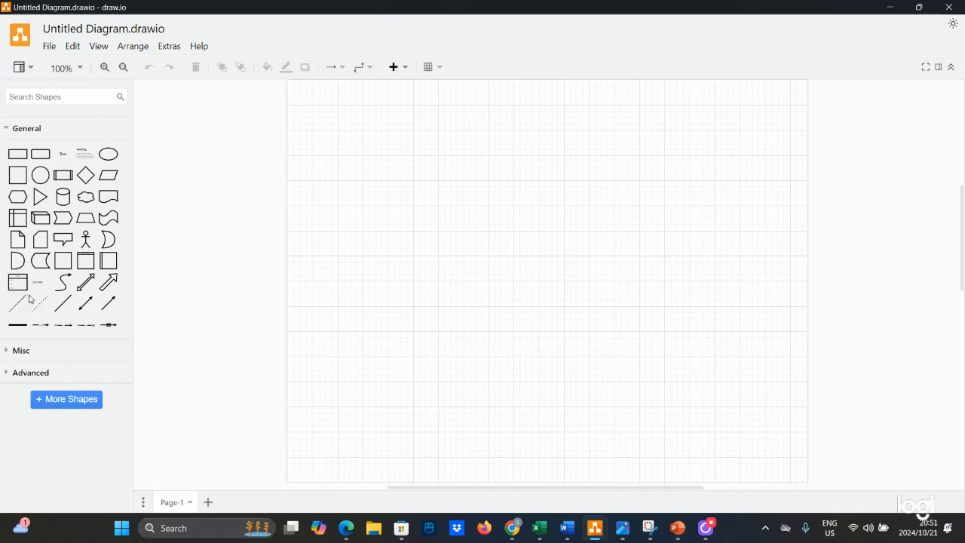
# - Look through the additional shape libraries, covering the software, networking, business and other groups
pyautogui.click(55, 406)
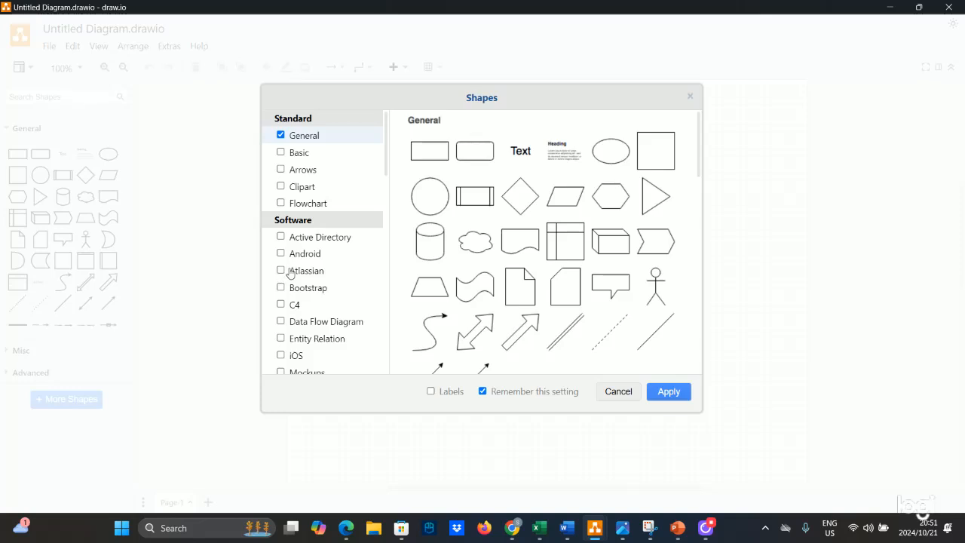
pyautogui.scroll(-7, 287, 276)
pyautogui.scroll(-4, 292, 274)
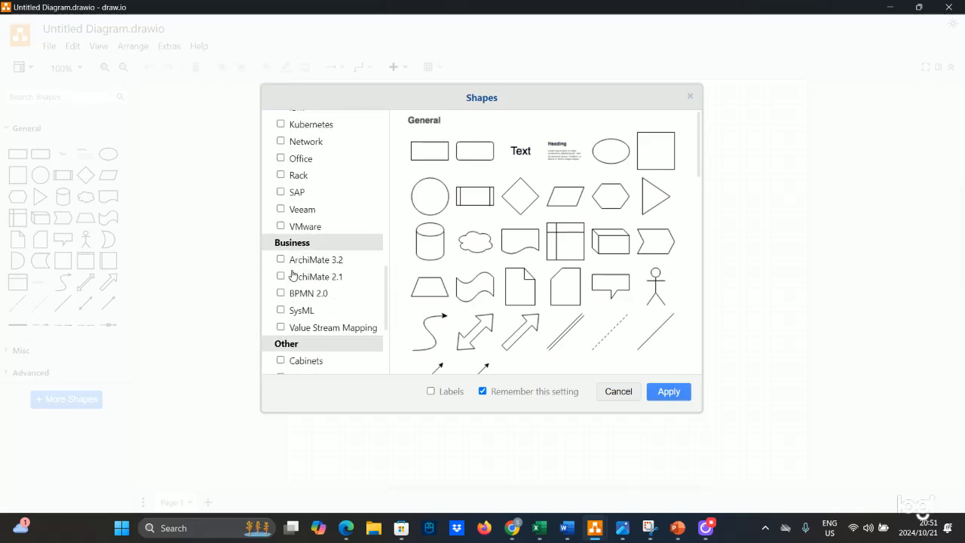
pyautogui.scroll(3, 292, 275)
pyautogui.scroll(-4, 292, 275)
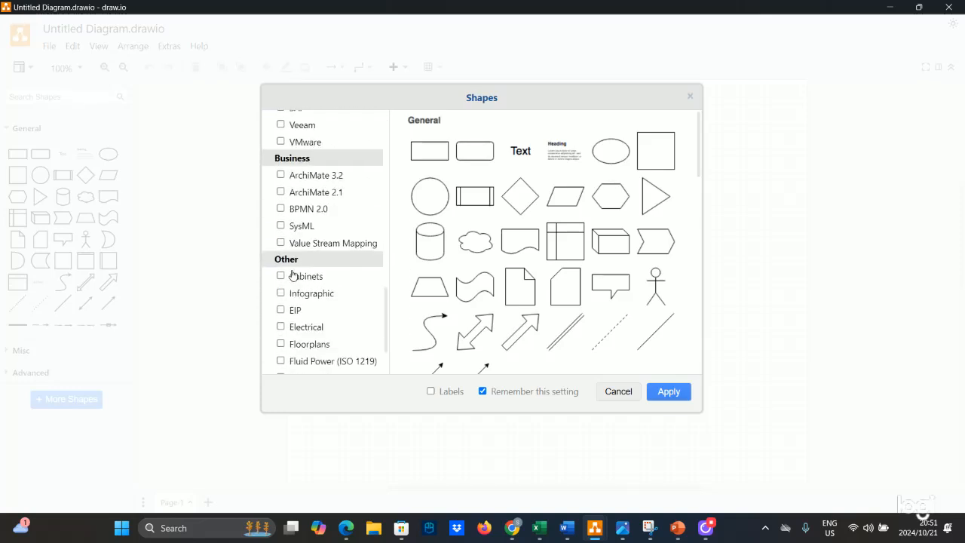
pyautogui.scroll(8, 292, 269)
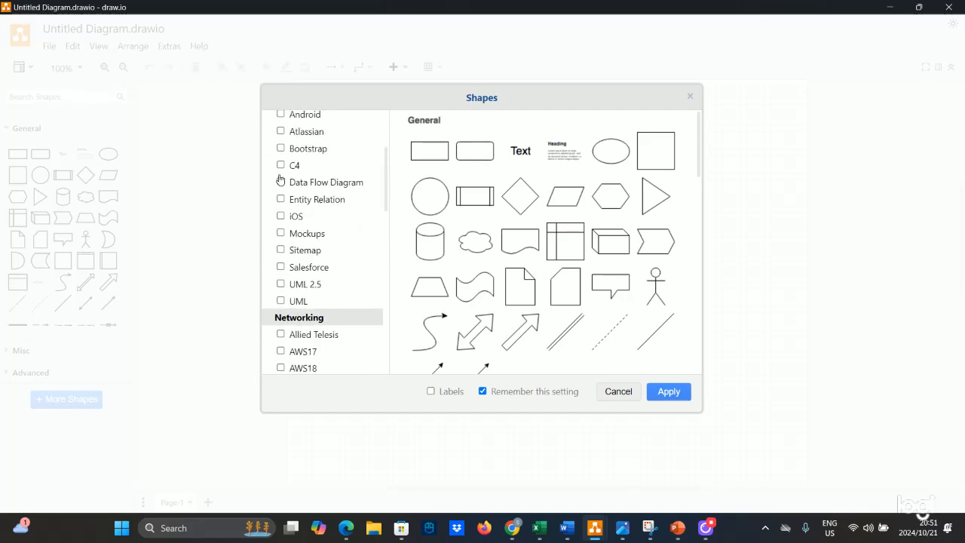
pyautogui.scroll(3, 280, 181)
pyautogui.scroll(-5, 279, 249)
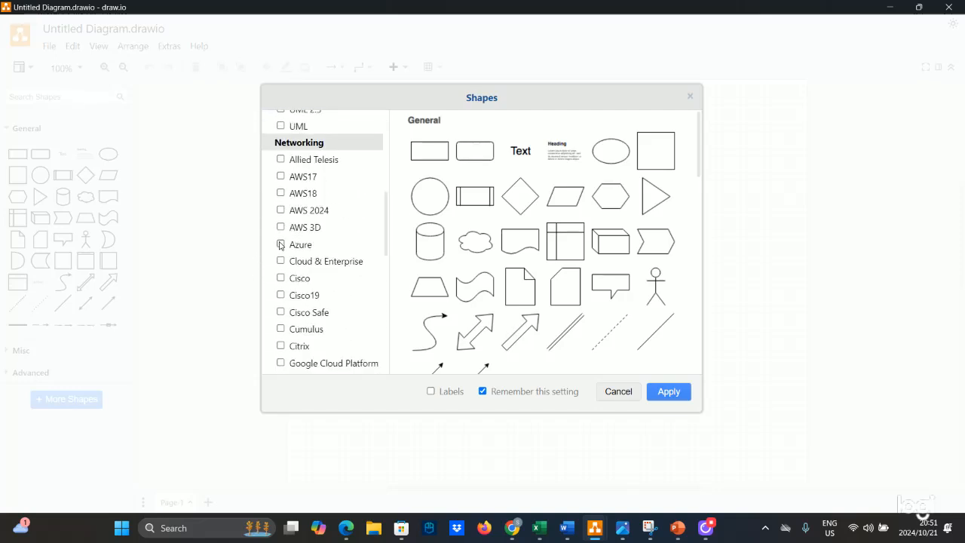
pyautogui.scroll(3, 281, 245)
# - Preview the UML 2.5 and UML shape sets and enable both libraries for the diagram
pyautogui.moveTo(300, 239)
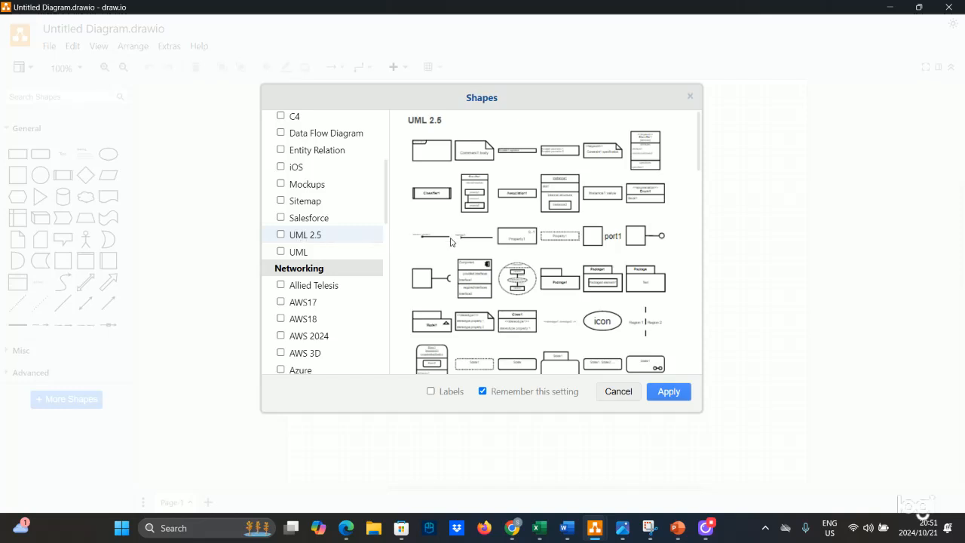
pyautogui.scroll(-5, 451, 241)
pyautogui.scroll(1, 451, 244)
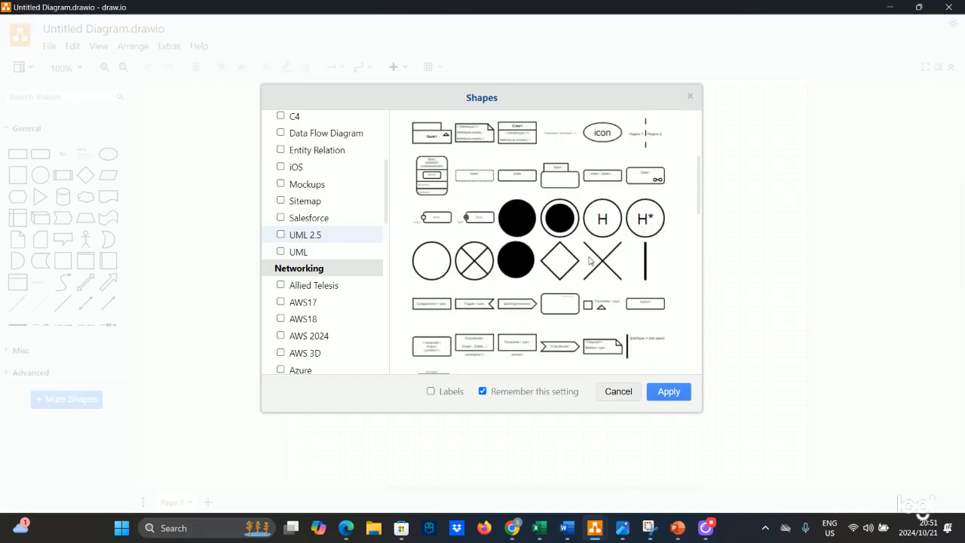
pyautogui.moveTo(308, 258)
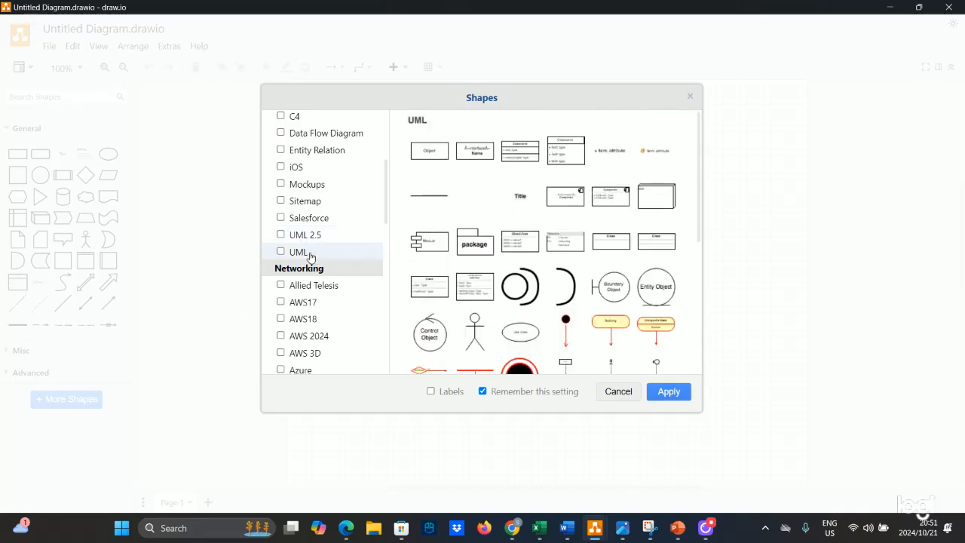
pyautogui.scroll(-4, 457, 264)
pyautogui.scroll(2, 457, 263)
pyautogui.scroll(3, 457, 263)
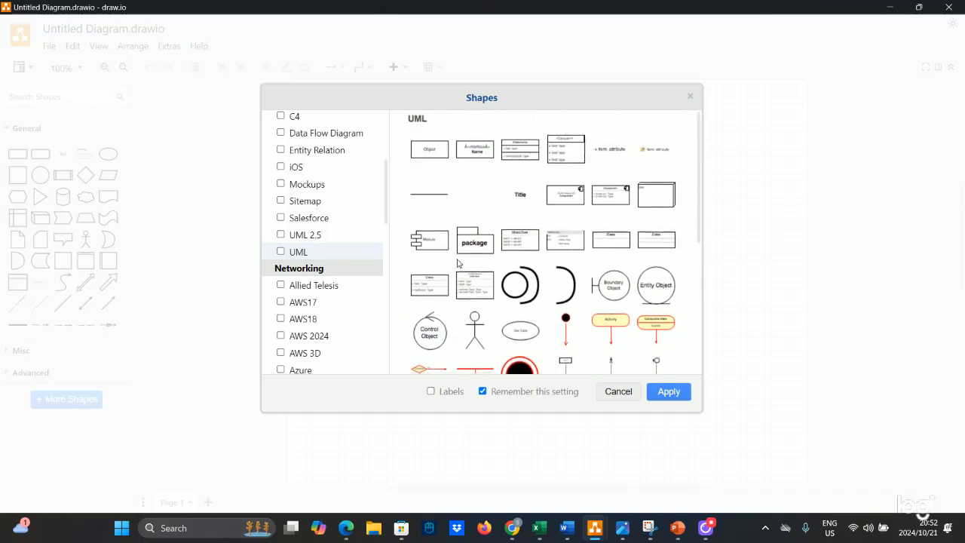
pyautogui.scroll(-5, 457, 263)
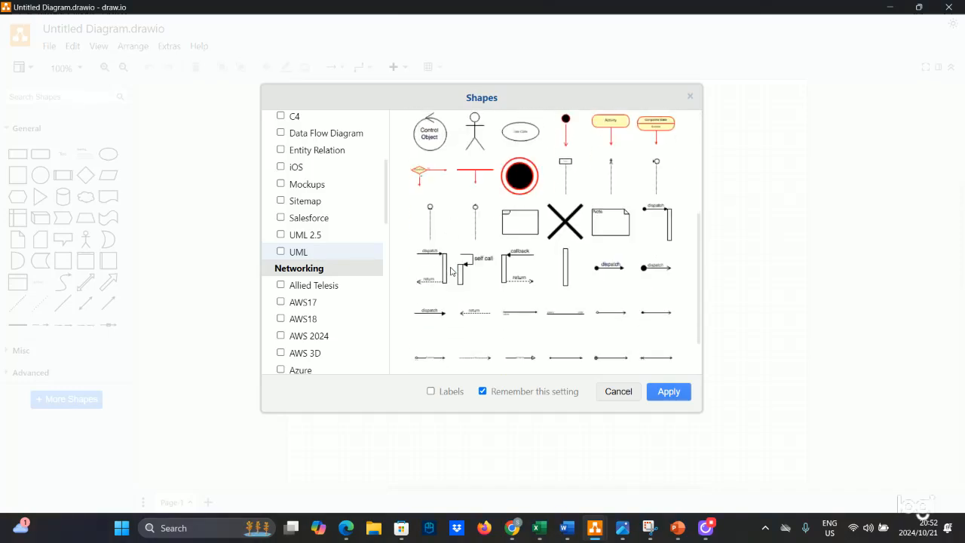
pyautogui.click(281, 235)
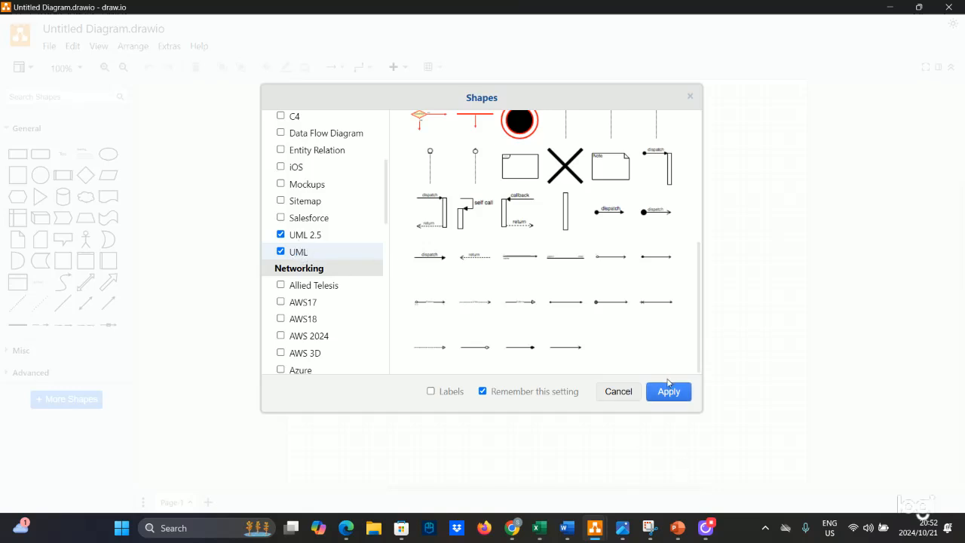
pyautogui.click(654, 398)
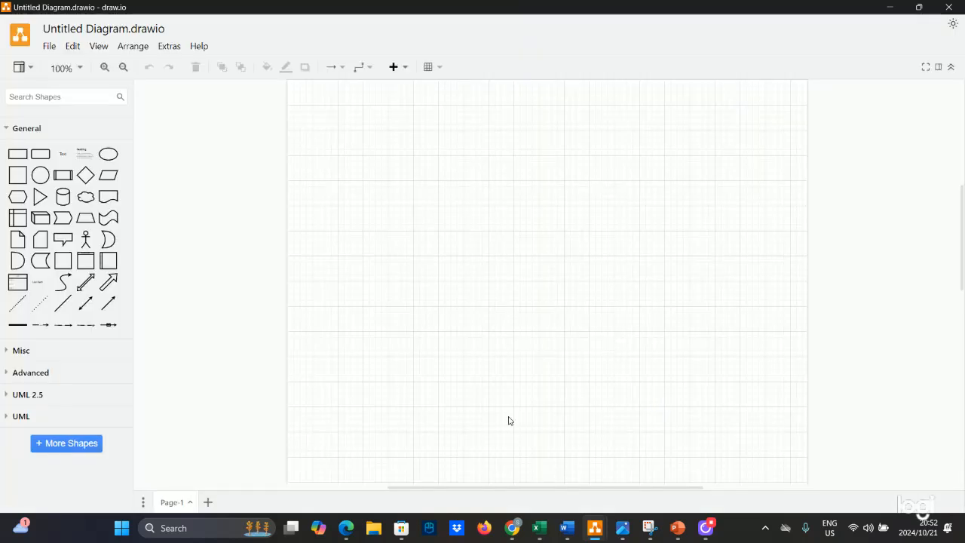
# - Place the UML 2.5 initial node in the upper part of the page, with the ringed final node to its right
pyautogui.click(9, 394)
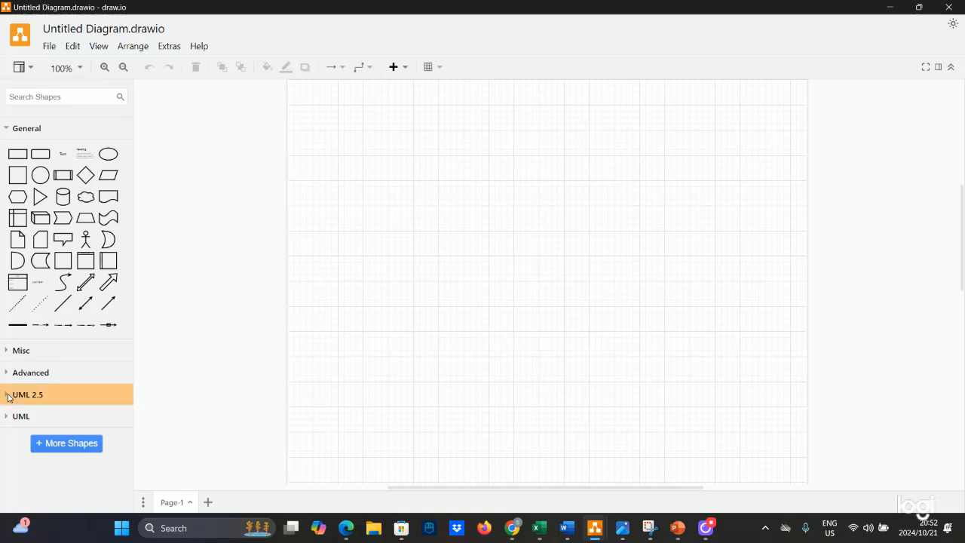
pyautogui.scroll(-3, 32, 391)
pyautogui.scroll(-4, 32, 391)
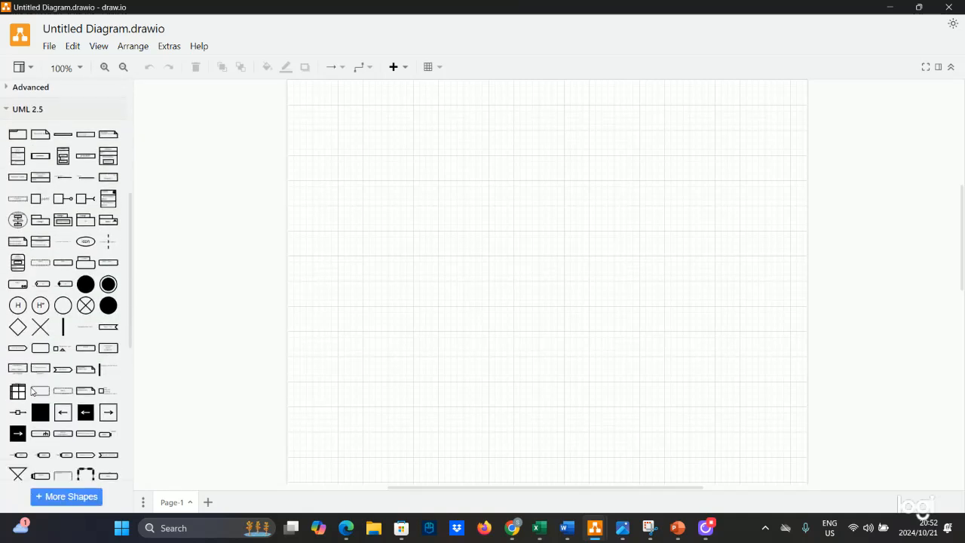
pyautogui.scroll(5, 33, 385)
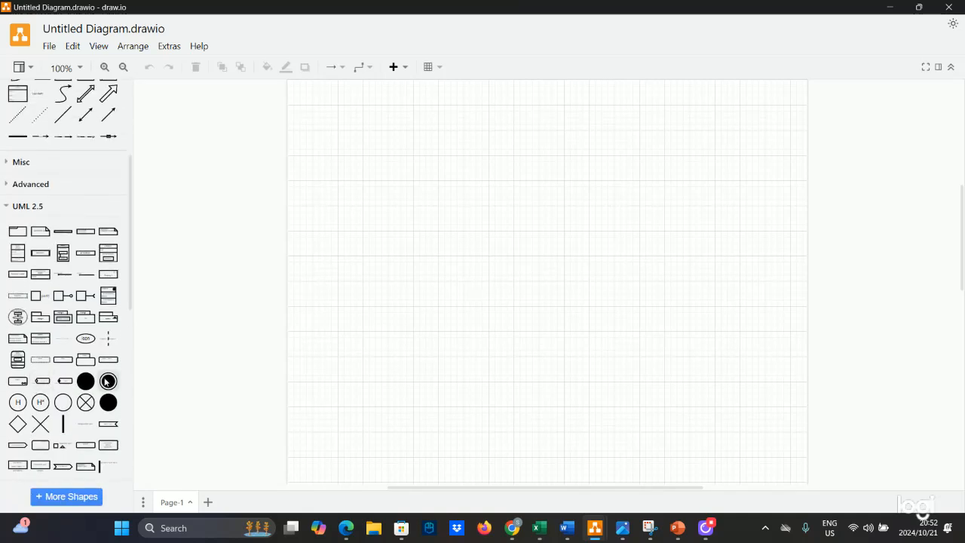
pyautogui.moveTo(88, 381)
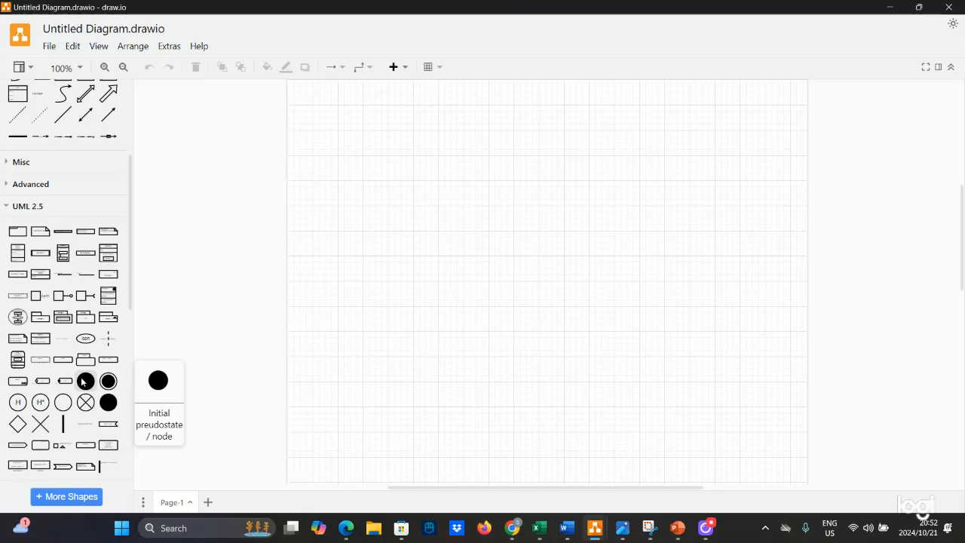
pyautogui.moveTo(83, 383); pyautogui.dragTo(327, 191)
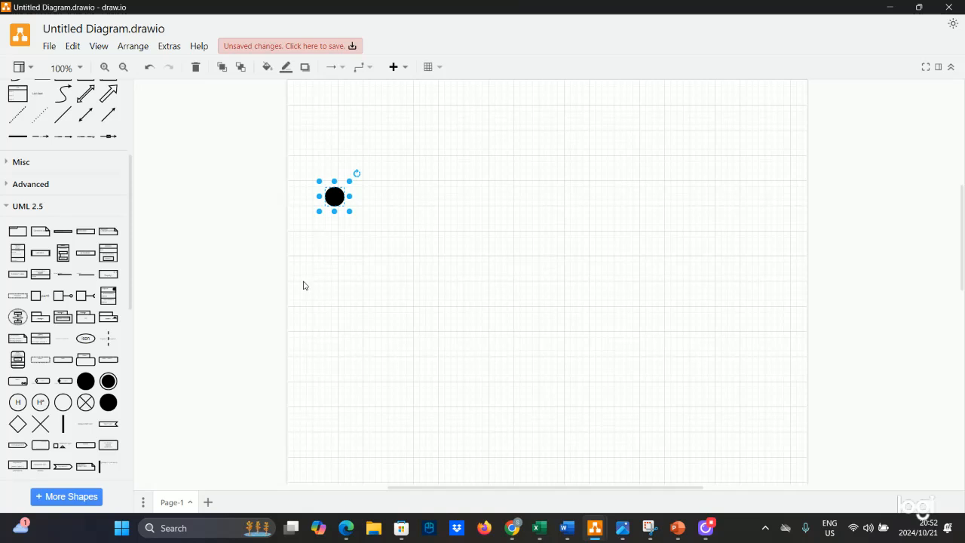
pyautogui.moveTo(108, 382); pyautogui.dragTo(402, 194)
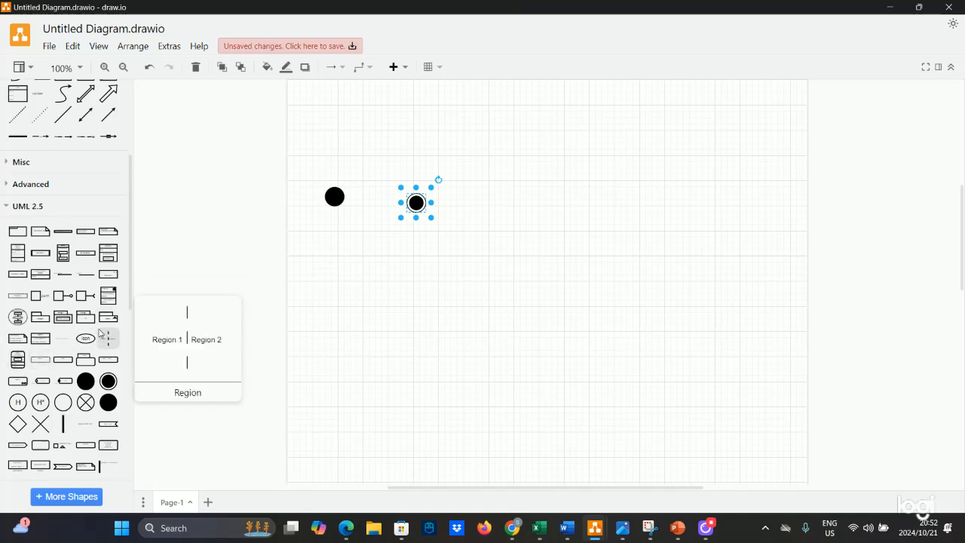
# - Examine the remaining shapes in the UML 2.5 and UML libraries
pyautogui.scroll(-3, 85, 445)
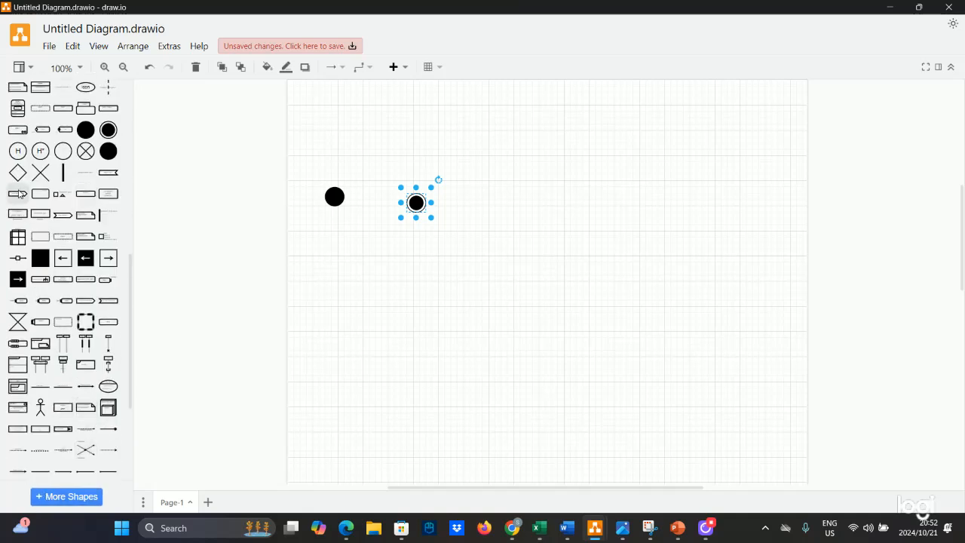
pyautogui.moveTo(19, 194)
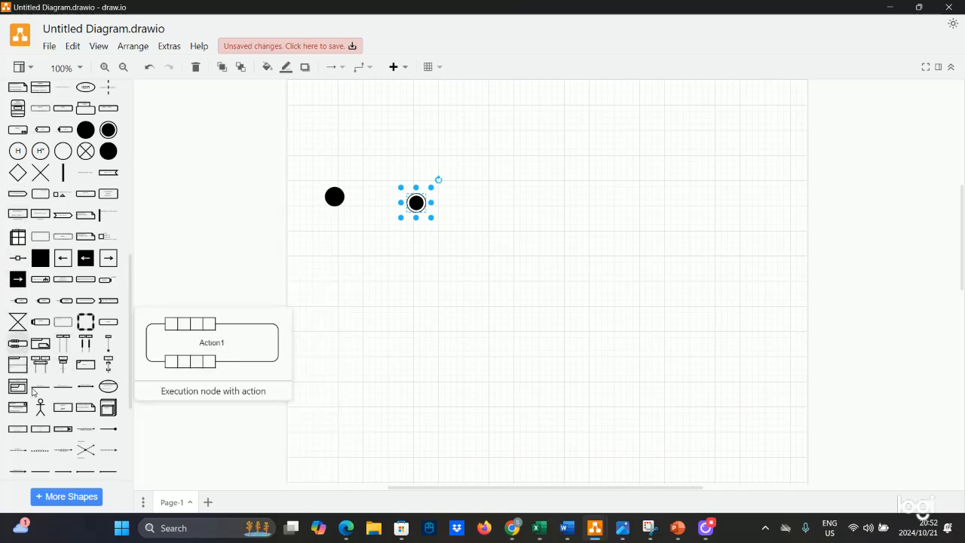
pyautogui.scroll(4, 79, 384)
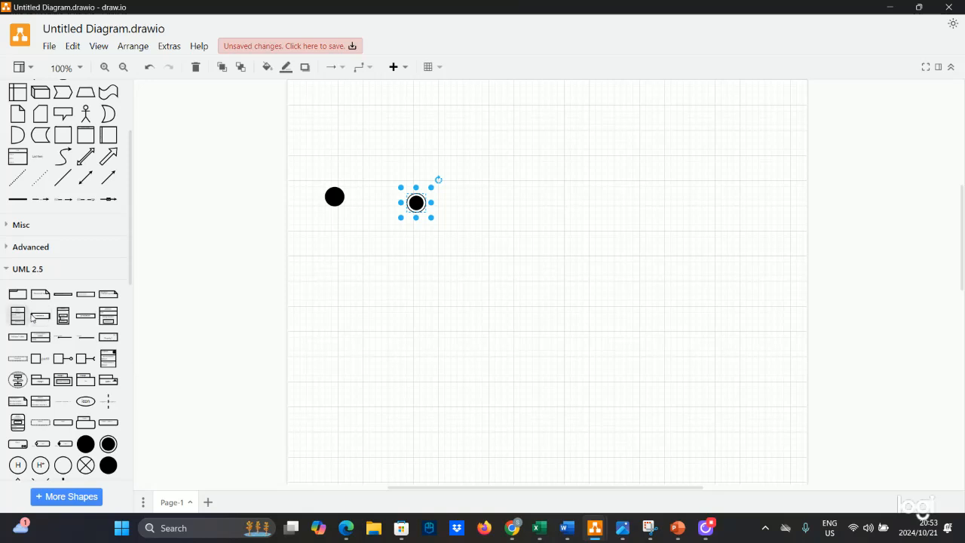
pyautogui.scroll(-8, 15, 306)
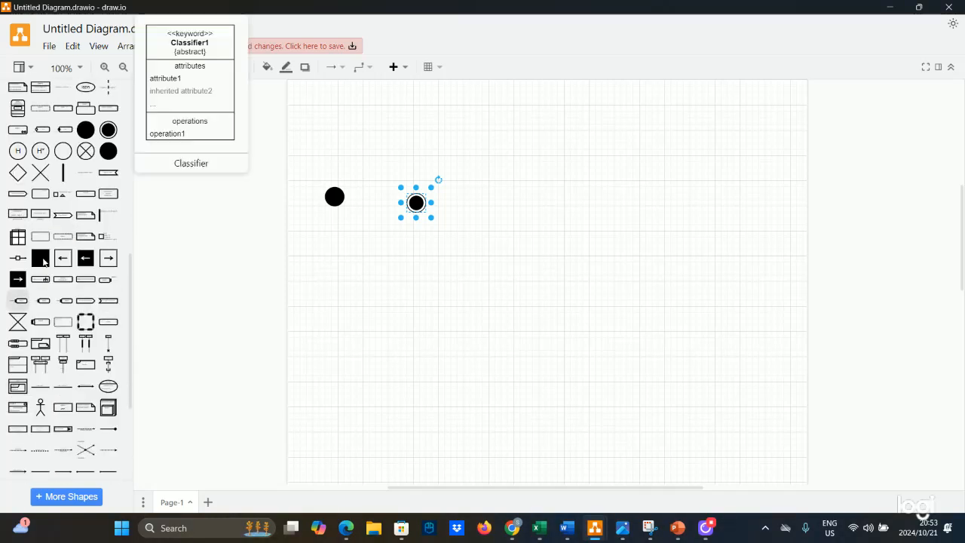
pyautogui.click(15, 470)
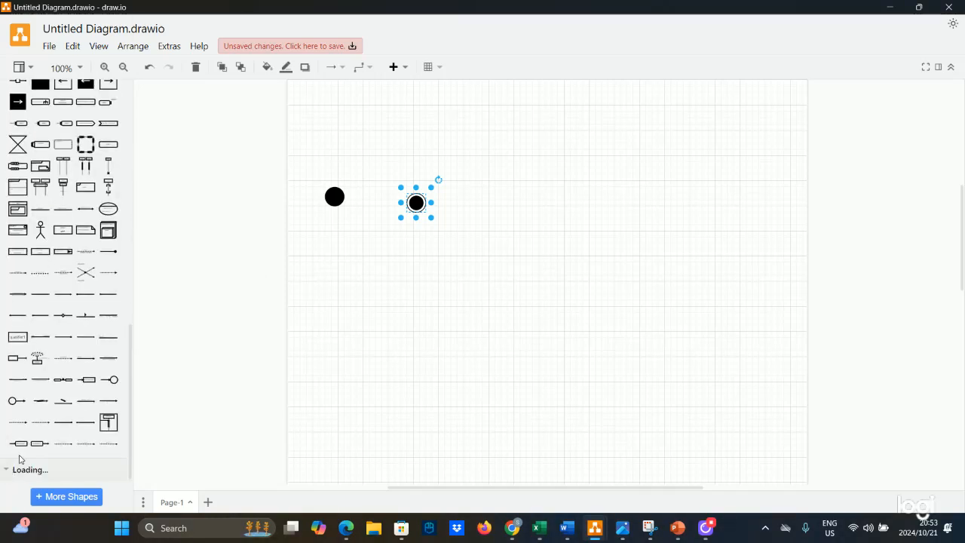
pyautogui.scroll(-4, 46, 449)
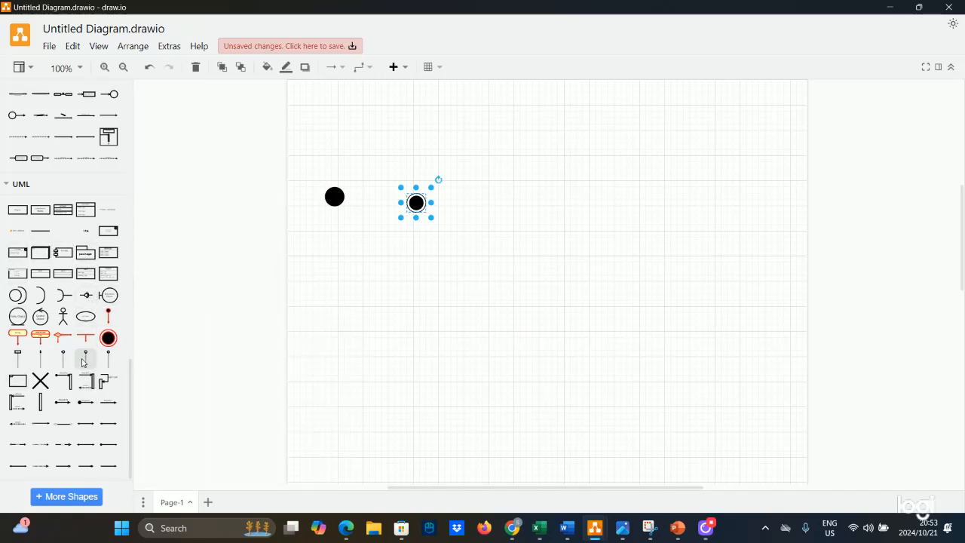
pyautogui.scroll(5, 85, 411)
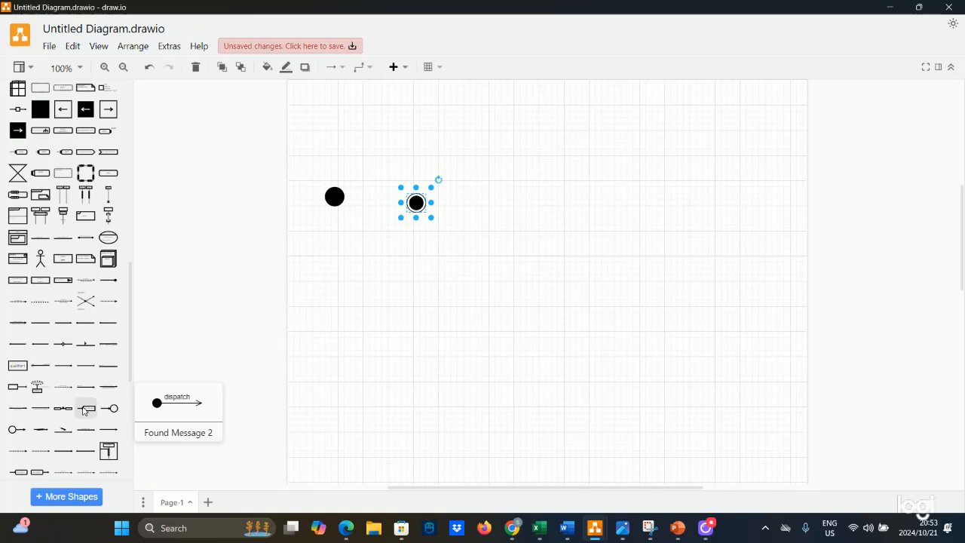
pyautogui.scroll(3, 85, 411)
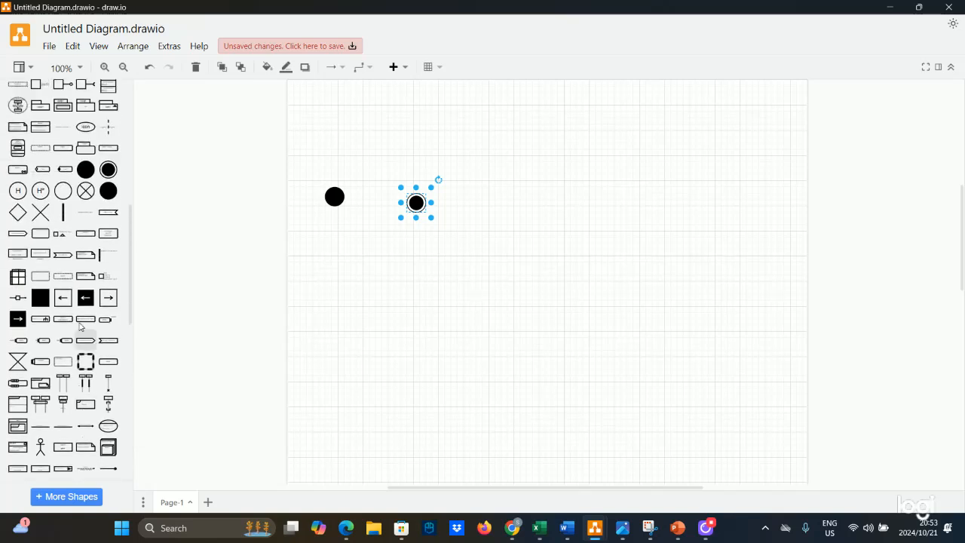
# - Add a UML 2.5 Object Node below the two circular nodes and enlarge it in width and height
pyautogui.moveTo(62, 258)
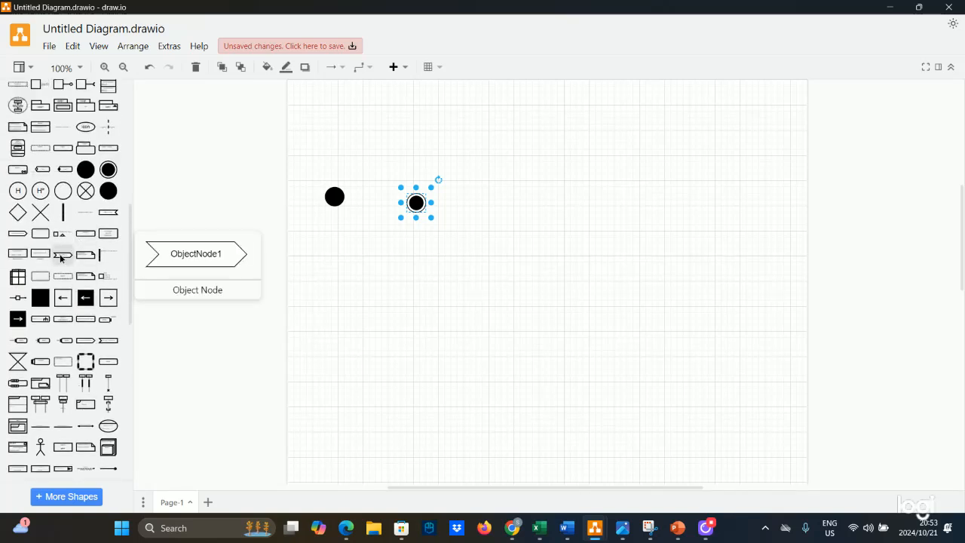
pyautogui.moveTo(62, 258); pyautogui.dragTo(329, 262)
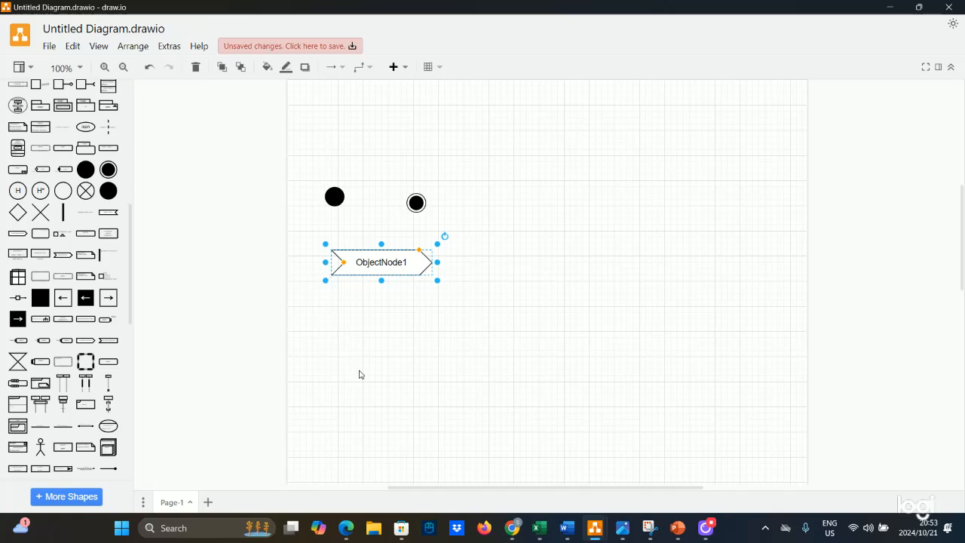
pyautogui.moveTo(437, 280); pyautogui.dragTo(468, 312)
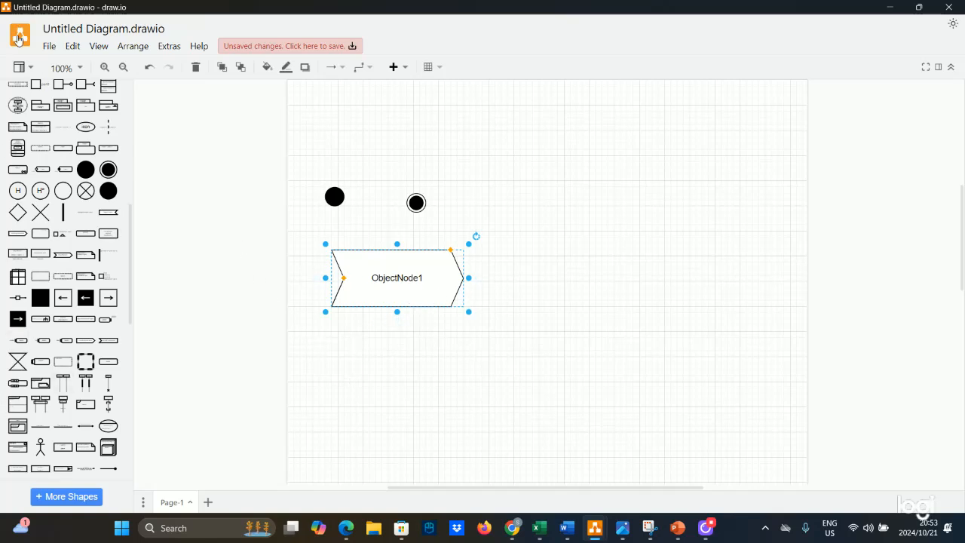
pyautogui.scroll(3, 31, 188)
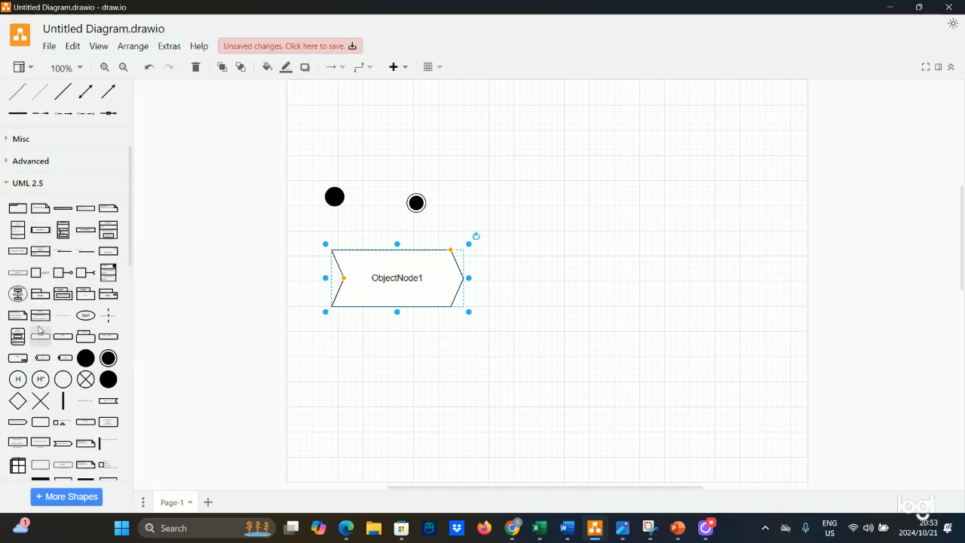
# - Look through the UML 2.5 and UML shape libraries from beginning to end, including their connectors and lifeline shapes
pyautogui.scroll(-3, 44, 335)
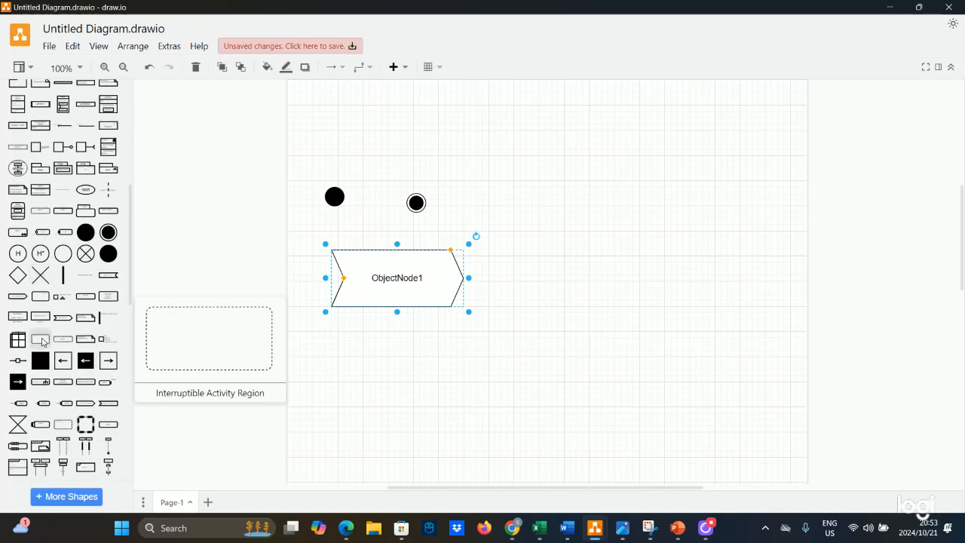
pyautogui.scroll(-3, 43, 317)
pyautogui.scroll(-6, 42, 338)
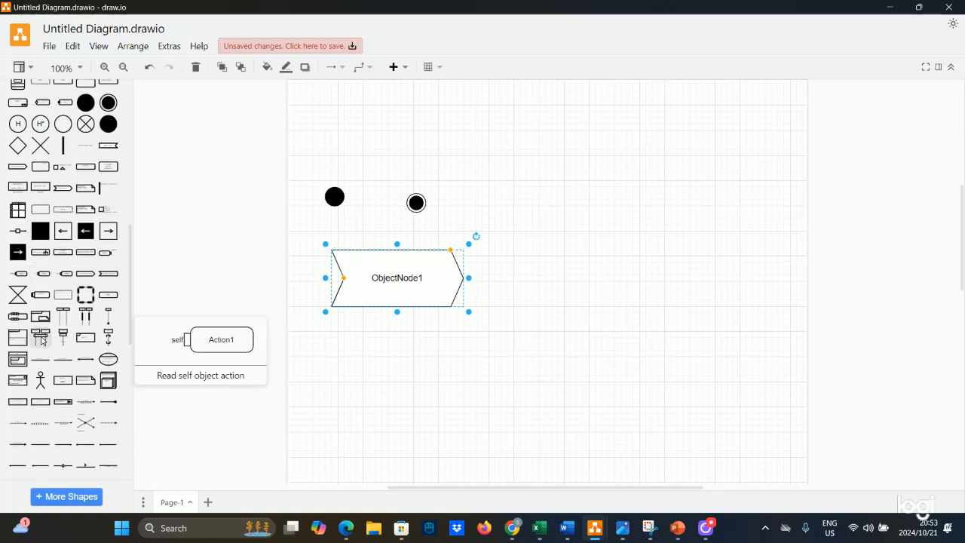
pyautogui.scroll(-5, 40, 333)
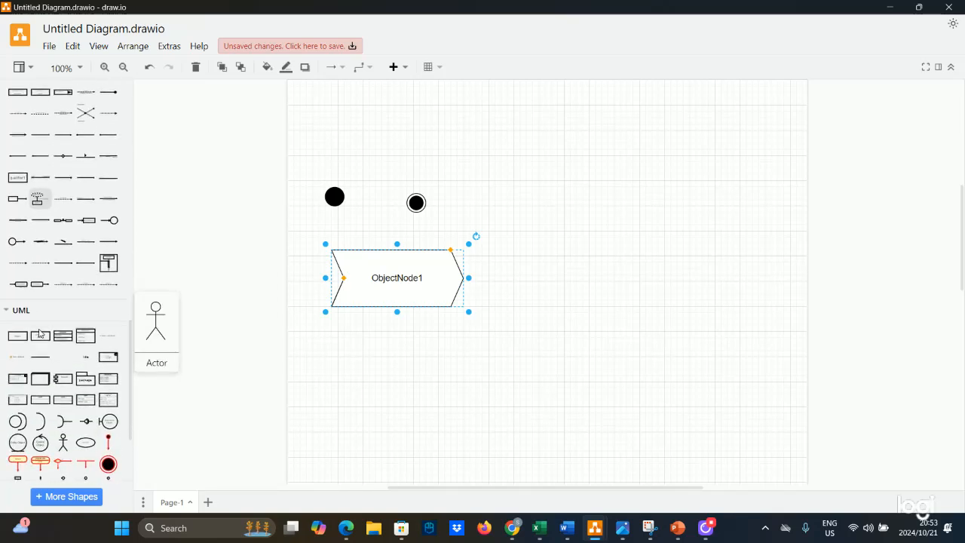
pyautogui.moveTo(39, 333)
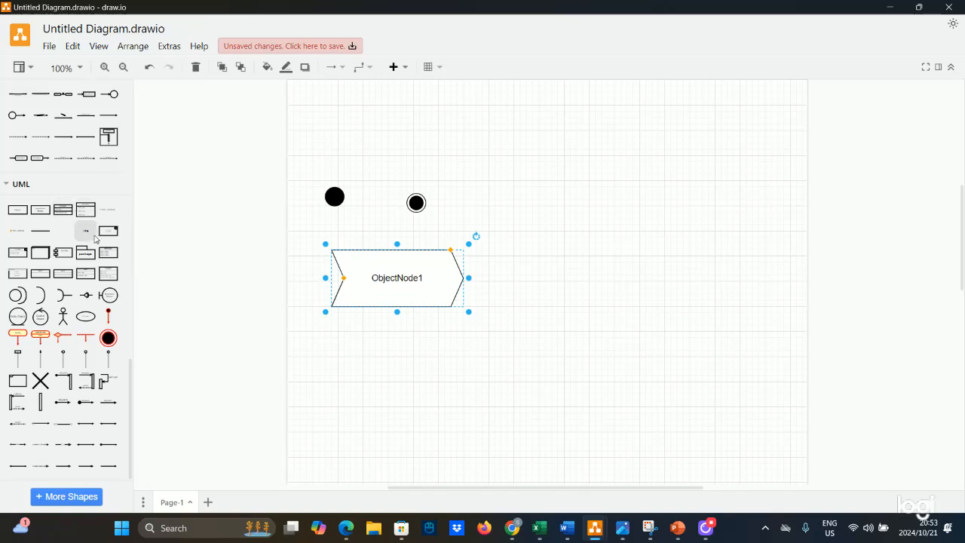
pyautogui.moveTo(107, 245)
pyautogui.scroll(10, 108, 246)
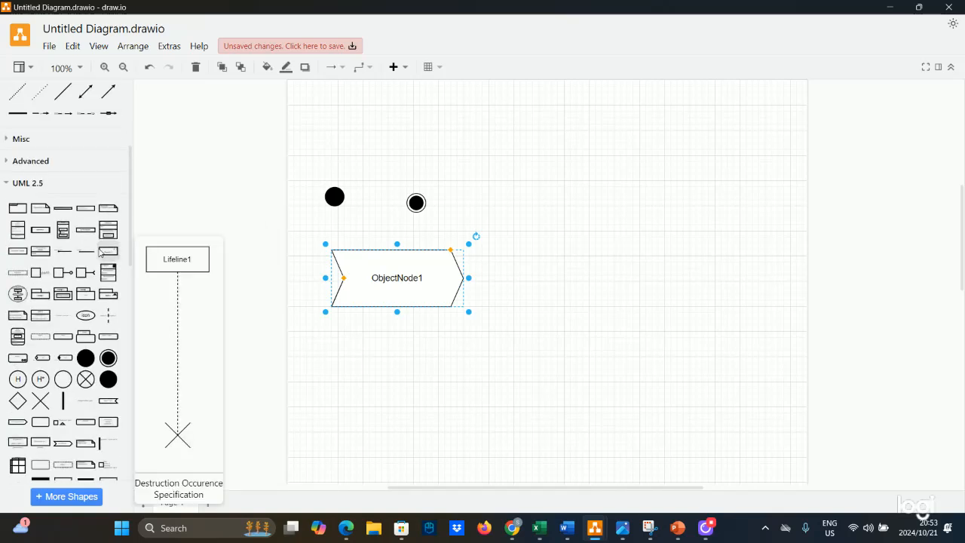
pyautogui.scroll(5, 99, 252)
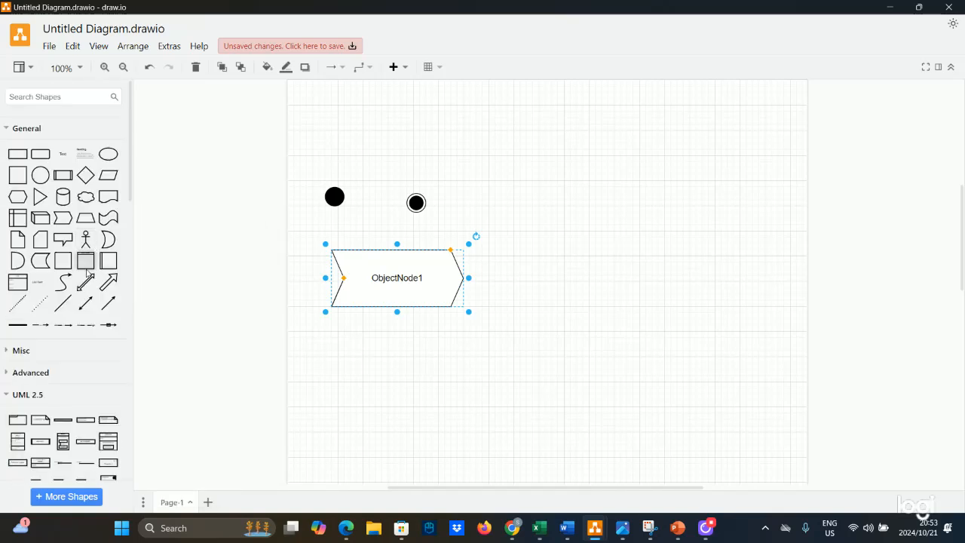
# - Expand the Misc shape library to examine its shapes and collapse it again
pyautogui.click(9, 354)
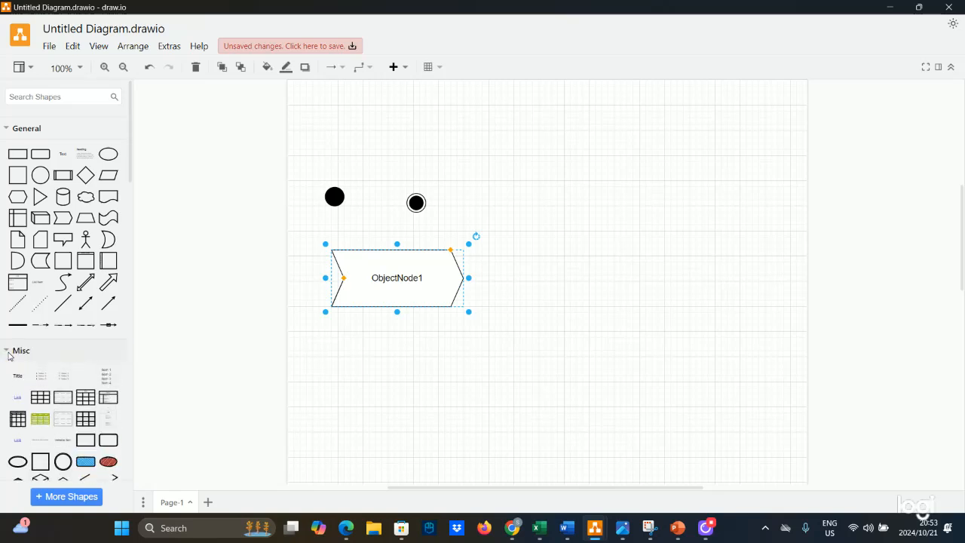
pyautogui.scroll(-3, 9, 347)
pyautogui.scroll(1, 9, 188)
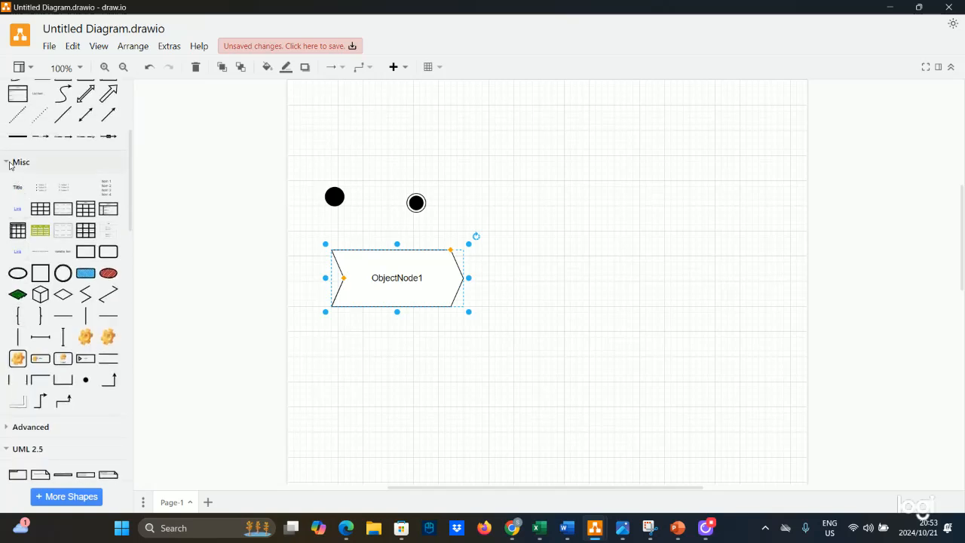
pyautogui.click(9, 162)
pyautogui.scroll(-5, 63, 340)
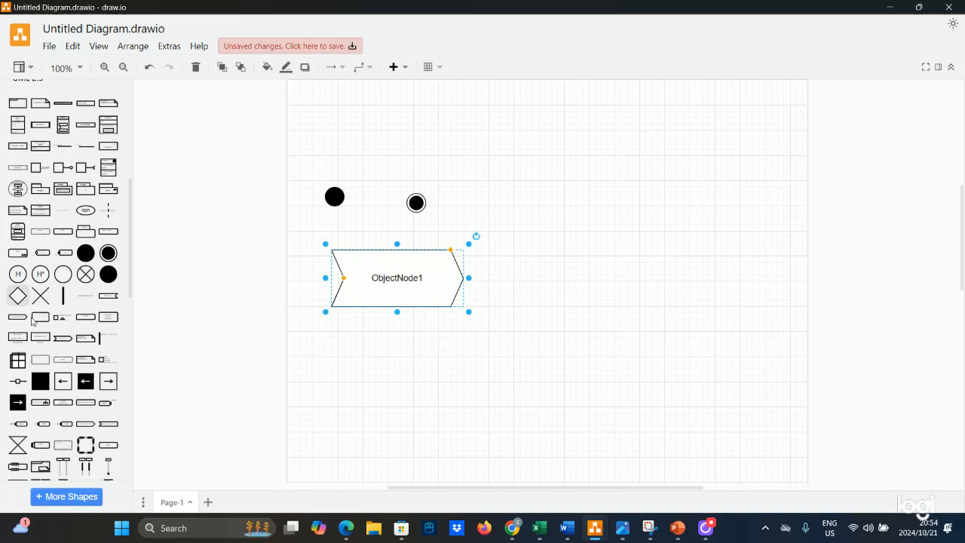
# - Browse the catalogue of additional shape libraries, preview the BPMN 2.0 set, and leave without enabling anything
pyautogui.click(64, 495)
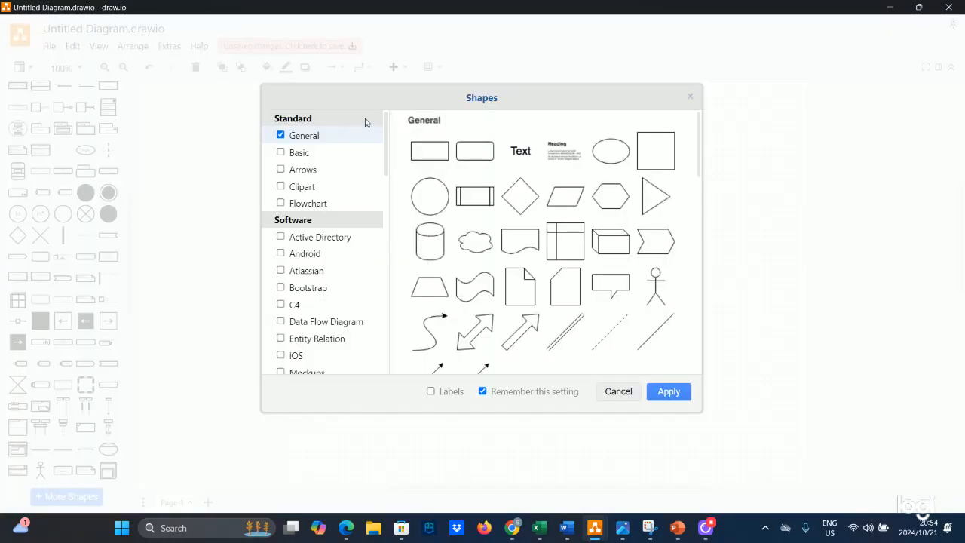
pyautogui.scroll(-5, 330, 198)
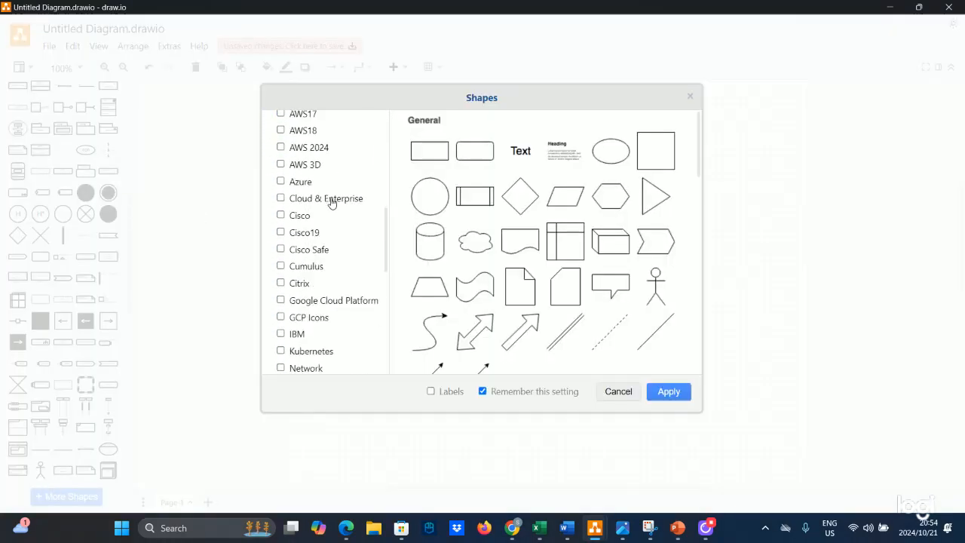
pyautogui.scroll(-5, 330, 202)
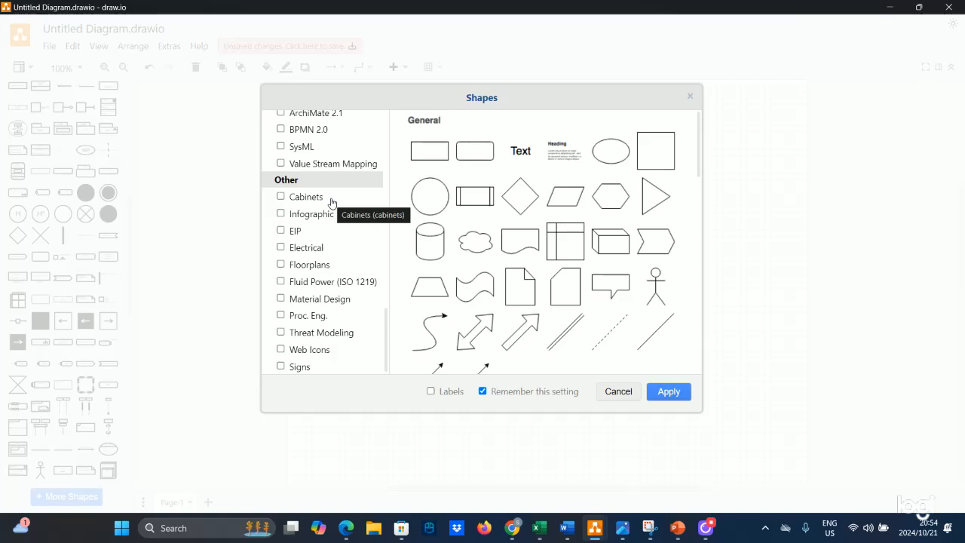
pyautogui.scroll(10, 330, 202)
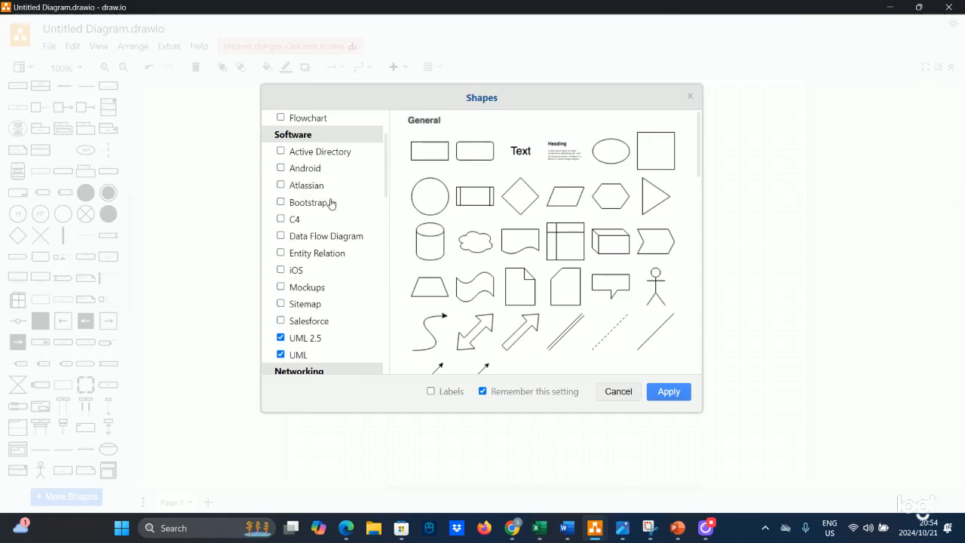
pyautogui.scroll(-5, 331, 203)
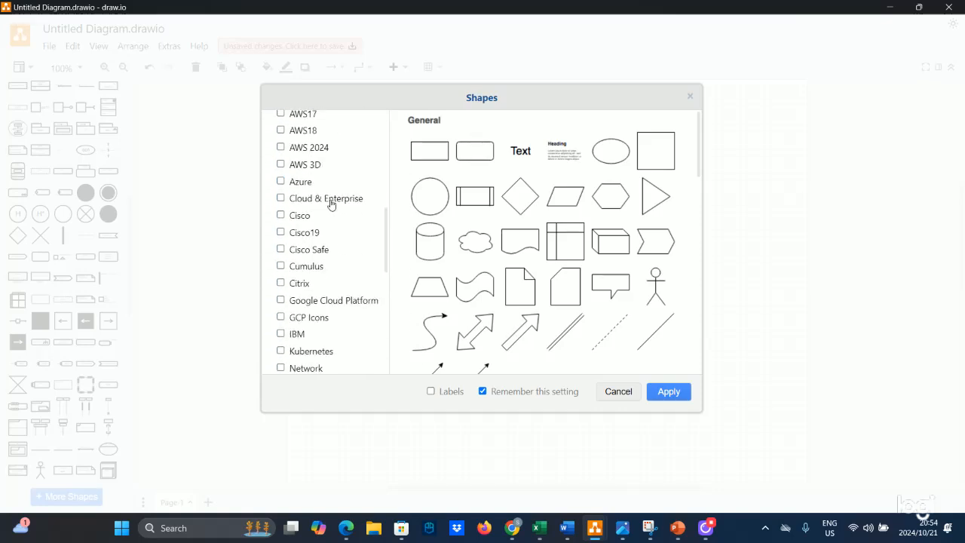
pyautogui.scroll(-5, 330, 203)
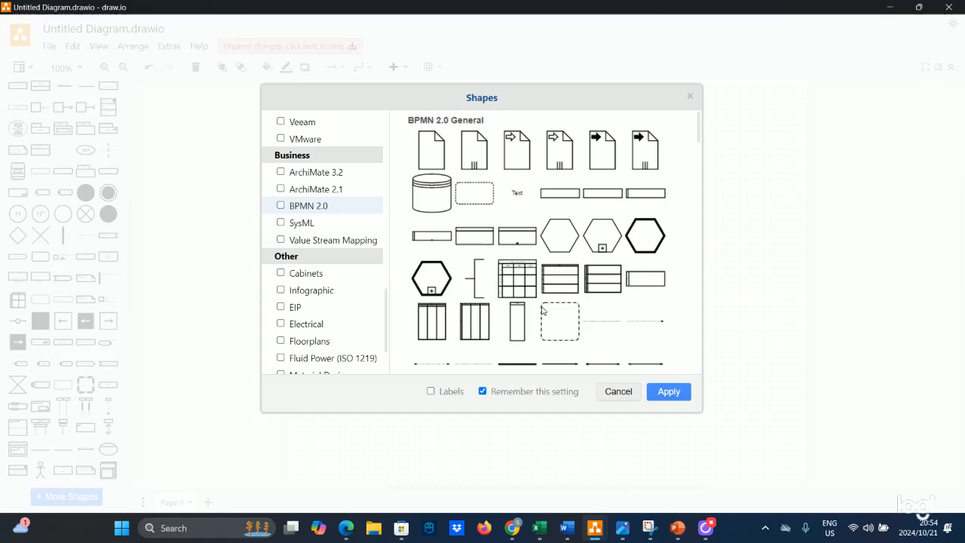
pyautogui.scroll(-3, 564, 267)
pyautogui.scroll(-12, 564, 267)
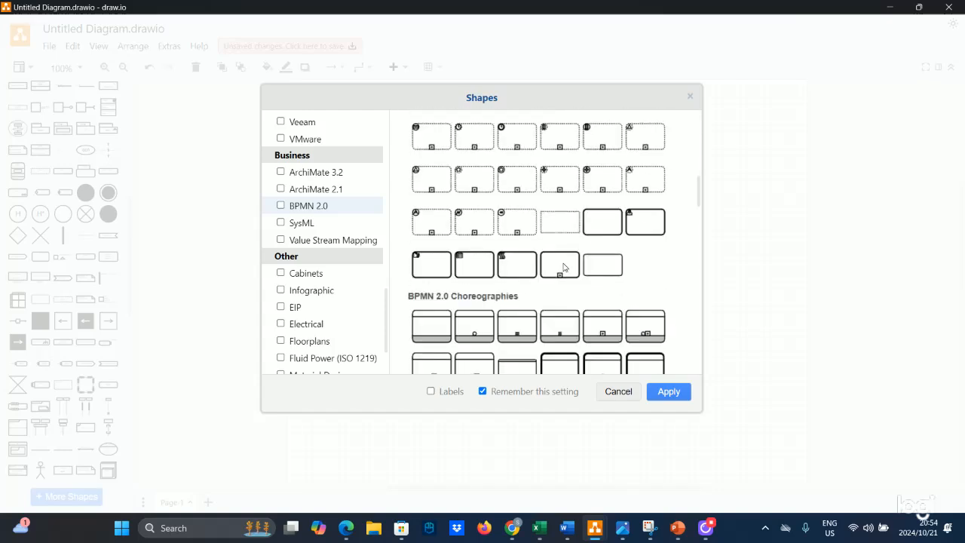
pyautogui.scroll(-4, 561, 264)
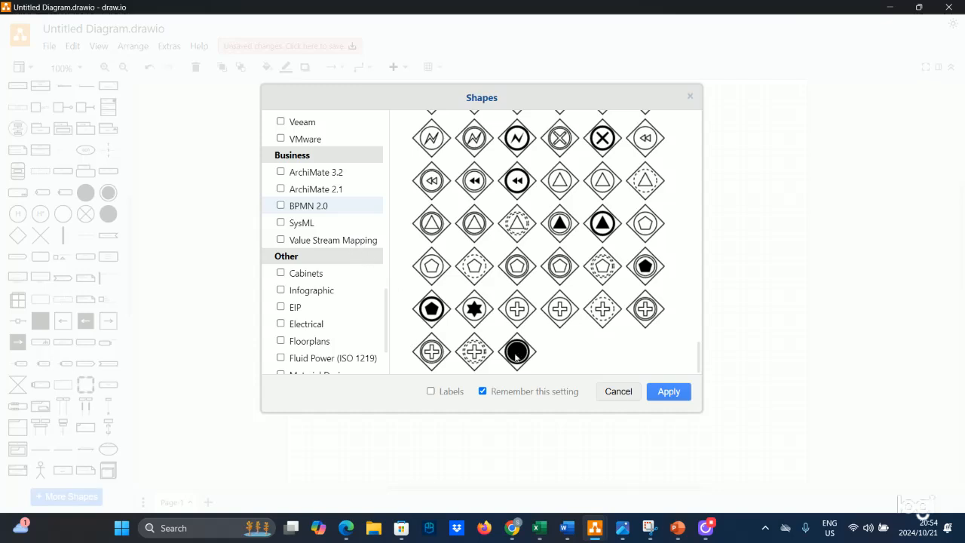
pyautogui.click(617, 392)
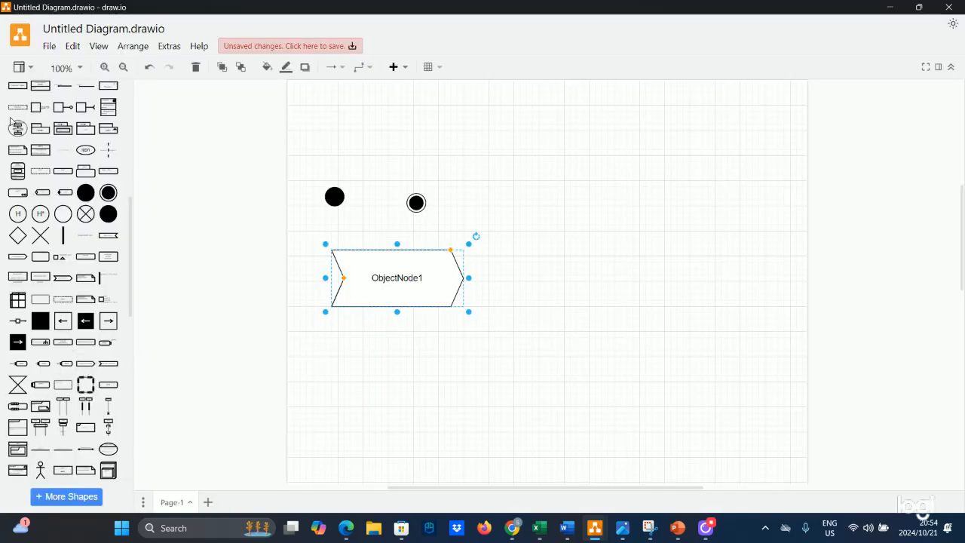
# - Preview individual UML 2.5 shapes such as Comment and Classifier, and examine the remaining UML shapes
pyautogui.scroll(3, 22, 125)
pyautogui.moveTo(35, 176)
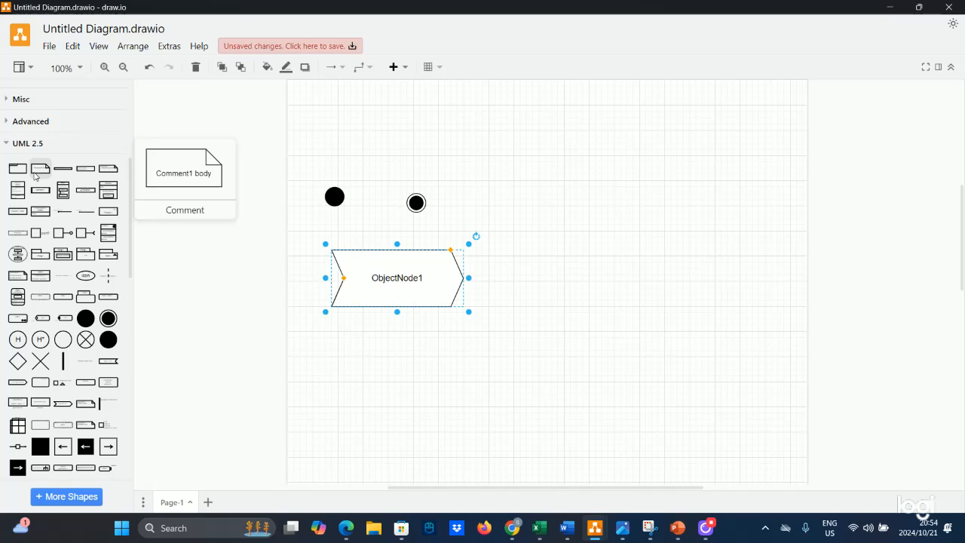
pyautogui.moveTo(71, 176)
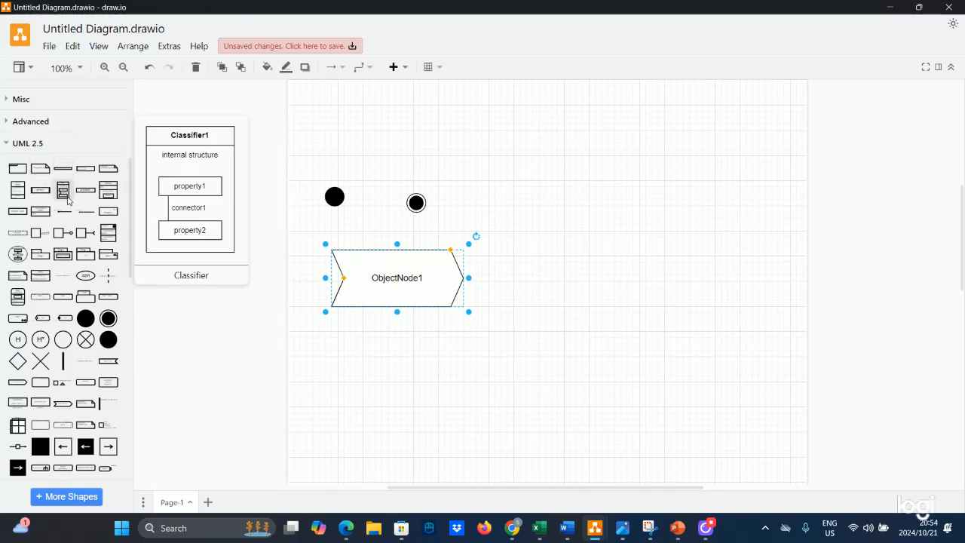
pyautogui.moveTo(63, 299)
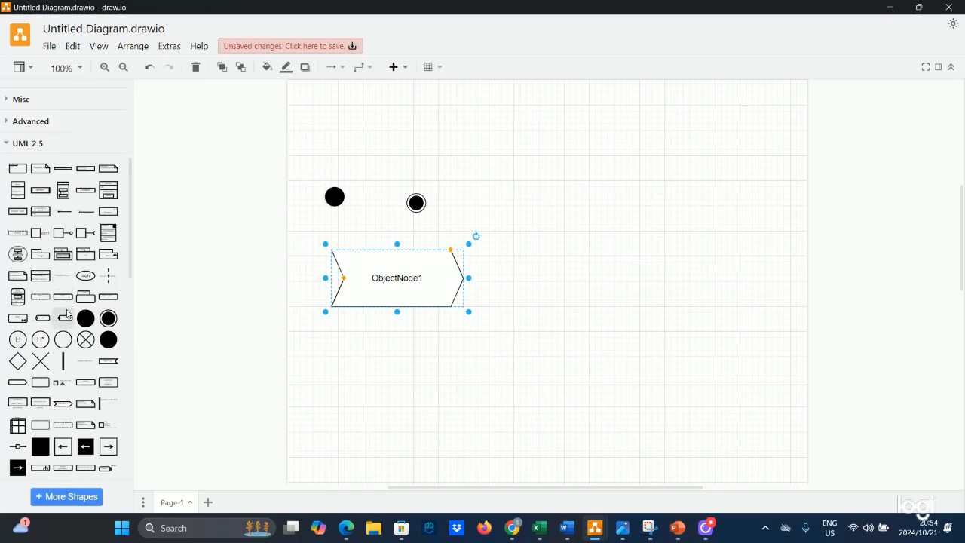
pyautogui.scroll(-1, 59, 337)
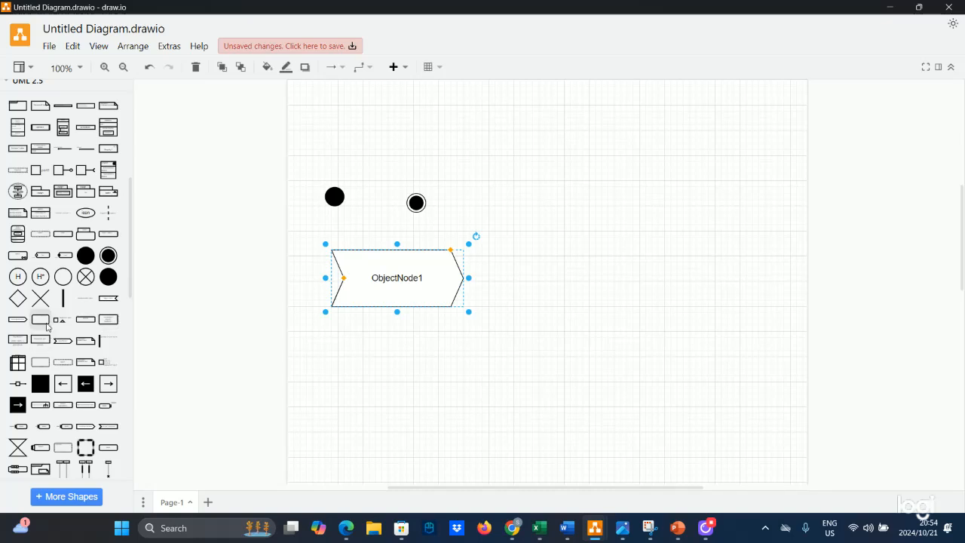
pyautogui.scroll(-3, 49, 329)
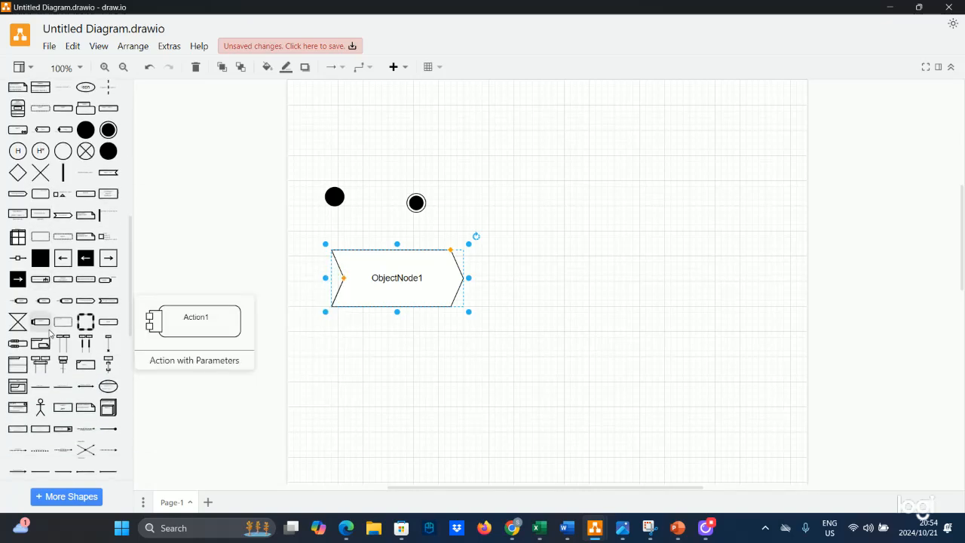
pyautogui.scroll(-4, 49, 334)
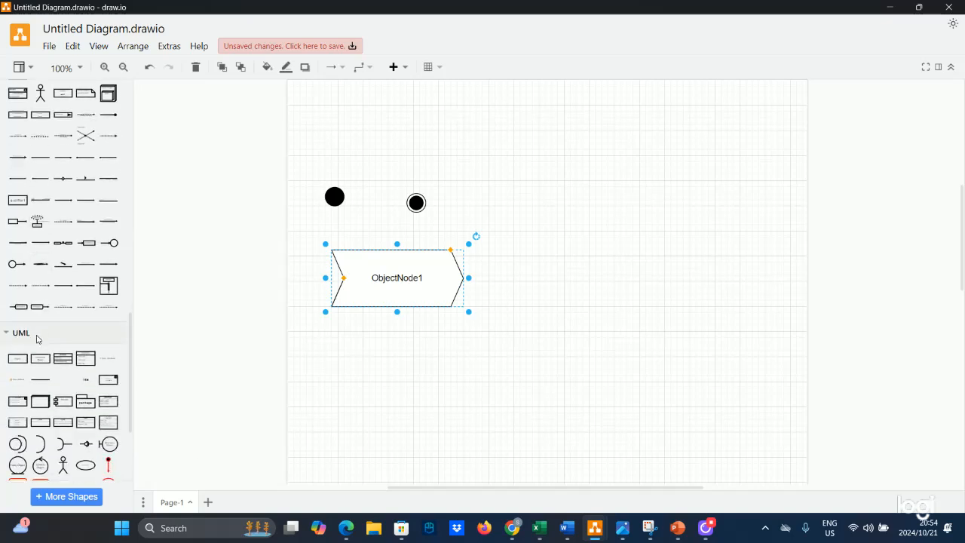
pyautogui.scroll(-2, 37, 337)
pyautogui.scroll(-1, 75, 302)
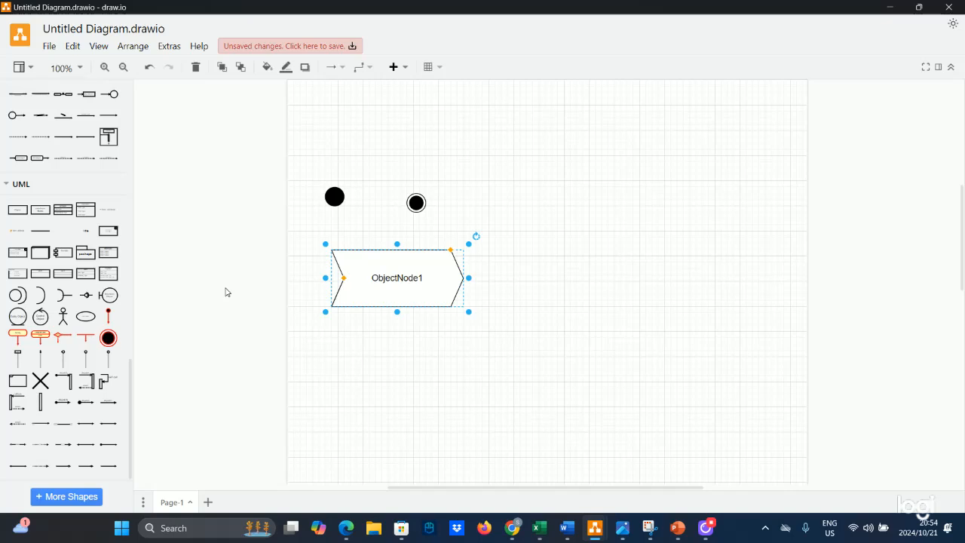
pyautogui.scroll(3, 225, 292)
pyautogui.scroll(4, 34, 183)
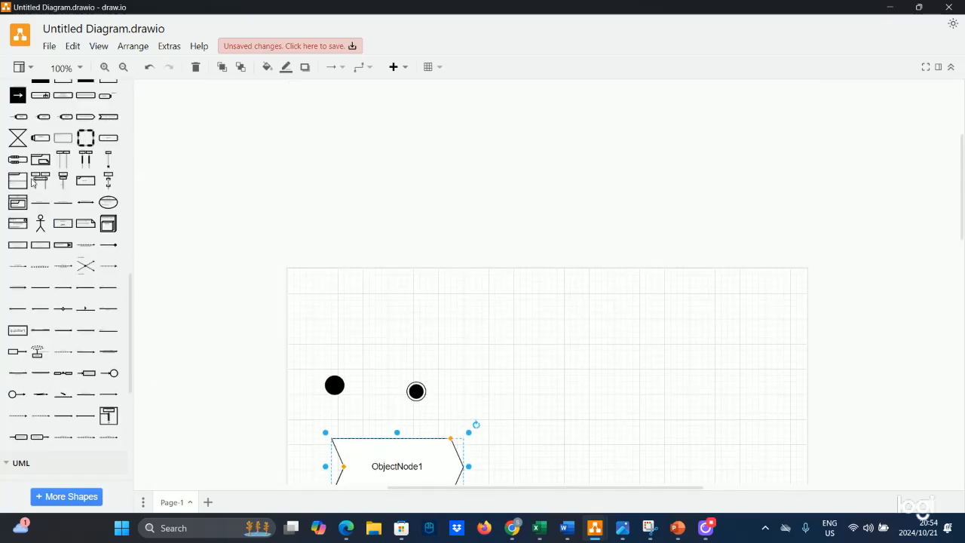
pyautogui.scroll(-3, 370, 299)
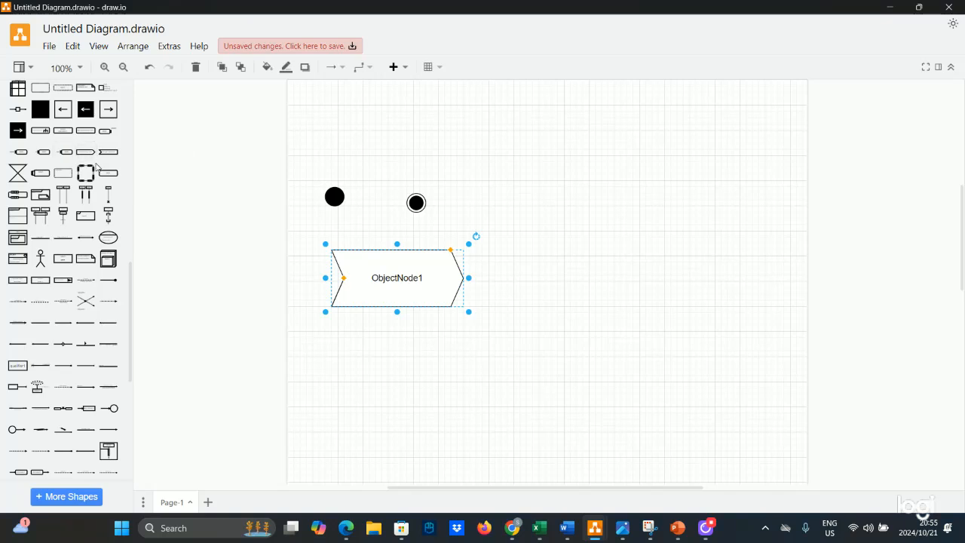
pyautogui.moveTo(106, 176)
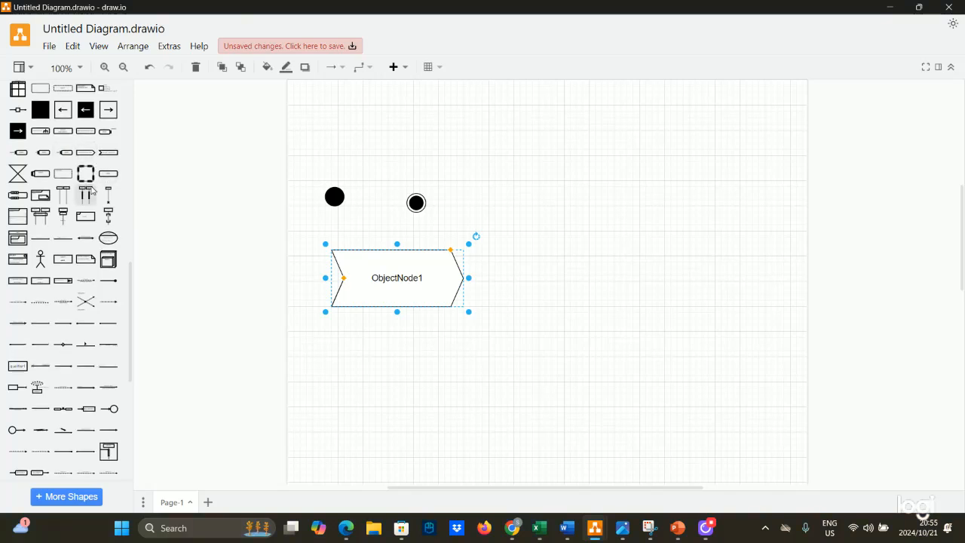
# - Place a UML 2.5 State box to the right of the Object Node and a small diamond node above it
pyautogui.scroll(3, 90, 169)
pyautogui.moveTo(70, 158)
pyautogui.moveTo(70, 158); pyautogui.dragTo(558, 274)
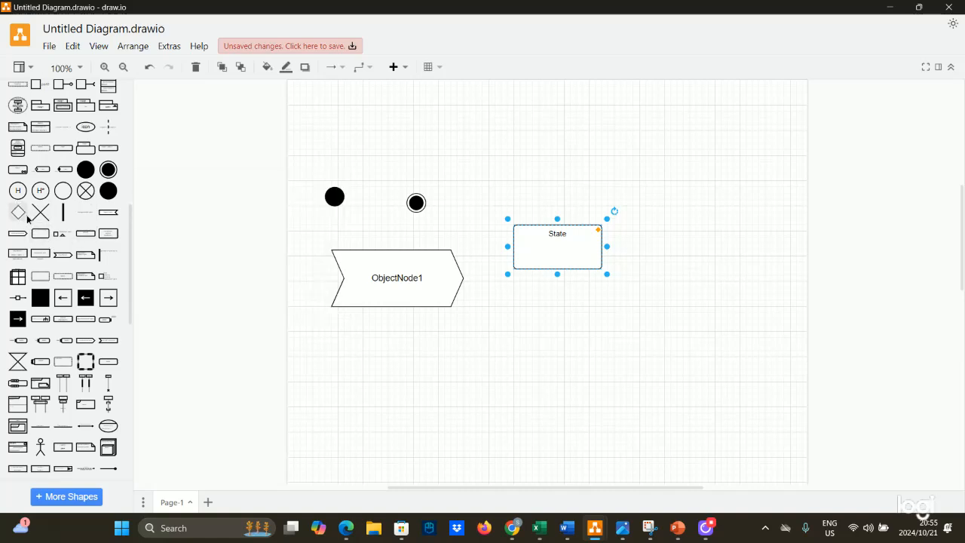
pyautogui.moveTo(28, 219); pyautogui.dragTo(530, 169)
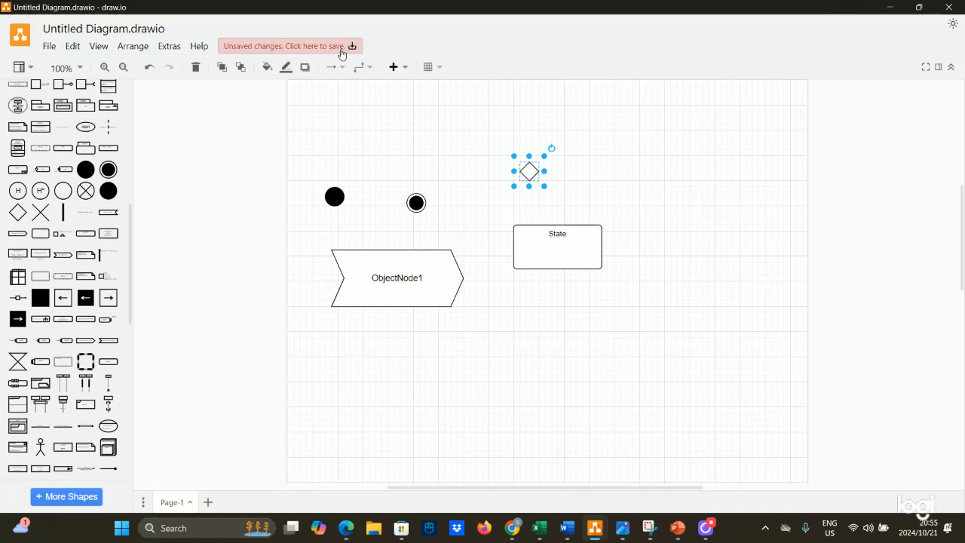
# - Create a new diagram from the Swimlane Diagram template in the Basic category
pyautogui.click(48, 48)
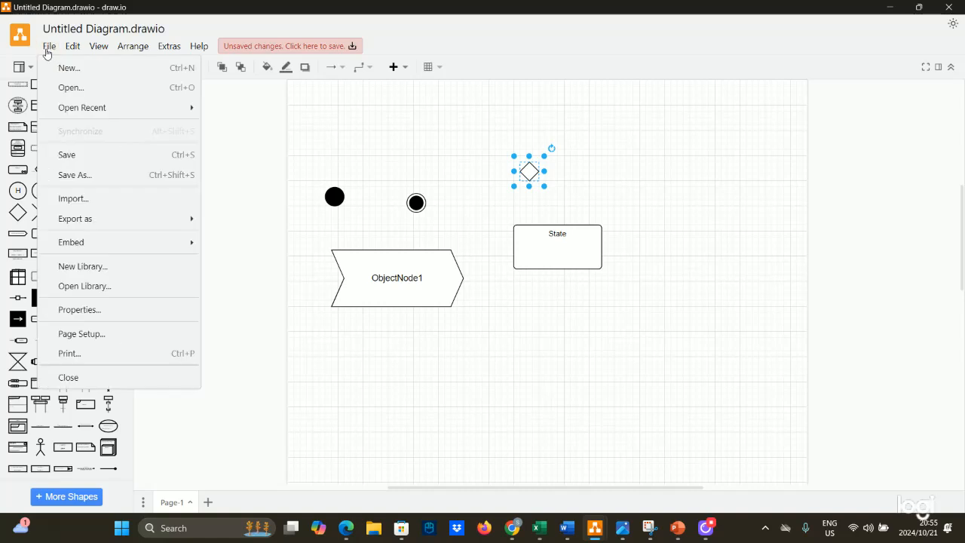
pyautogui.moveTo(59, 111)
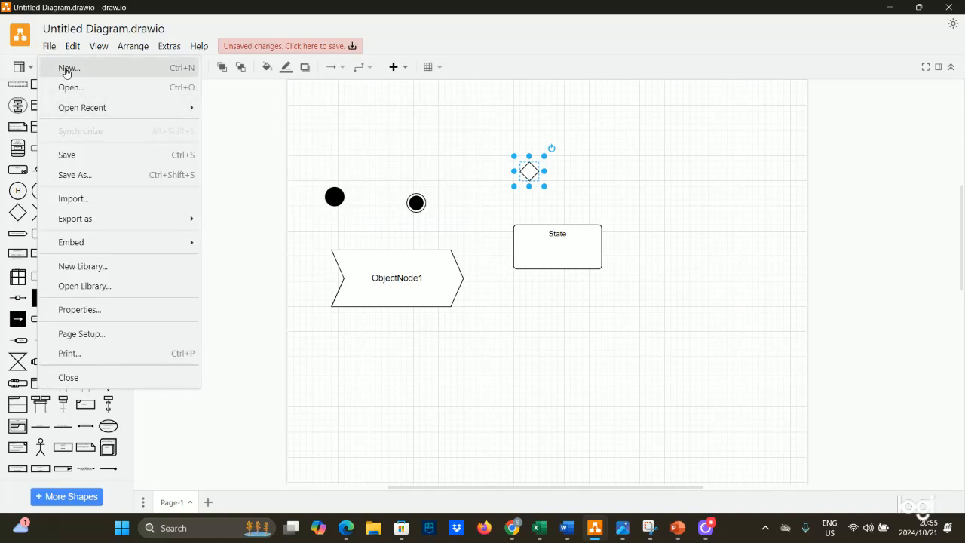
pyautogui.click(66, 68)
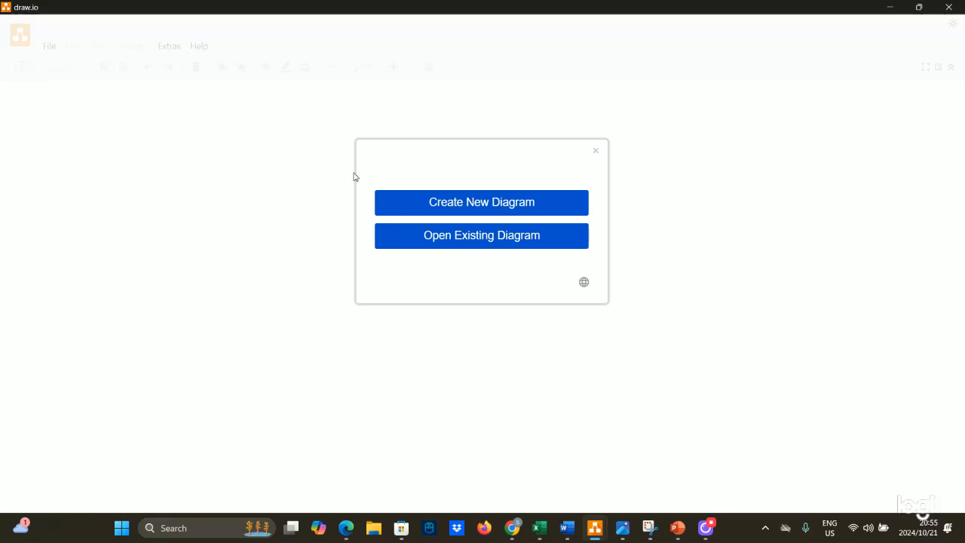
pyautogui.click(405, 202)
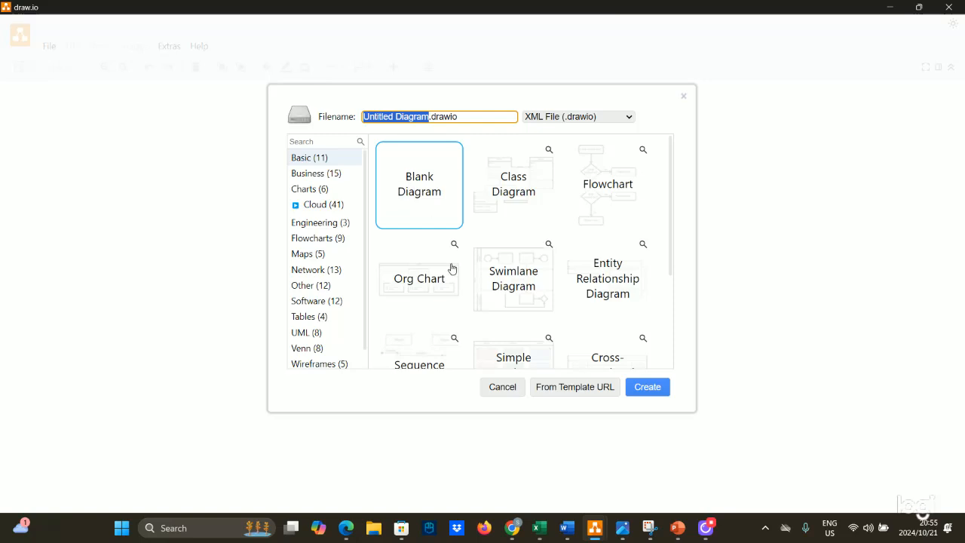
pyautogui.click(520, 273)
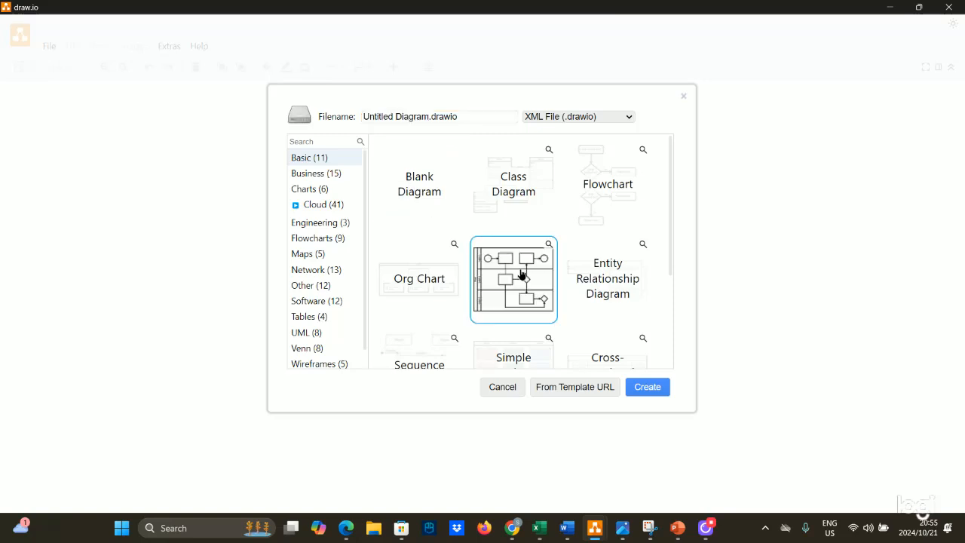
pyautogui.scroll(-4, 519, 272)
pyautogui.scroll(3, 519, 271)
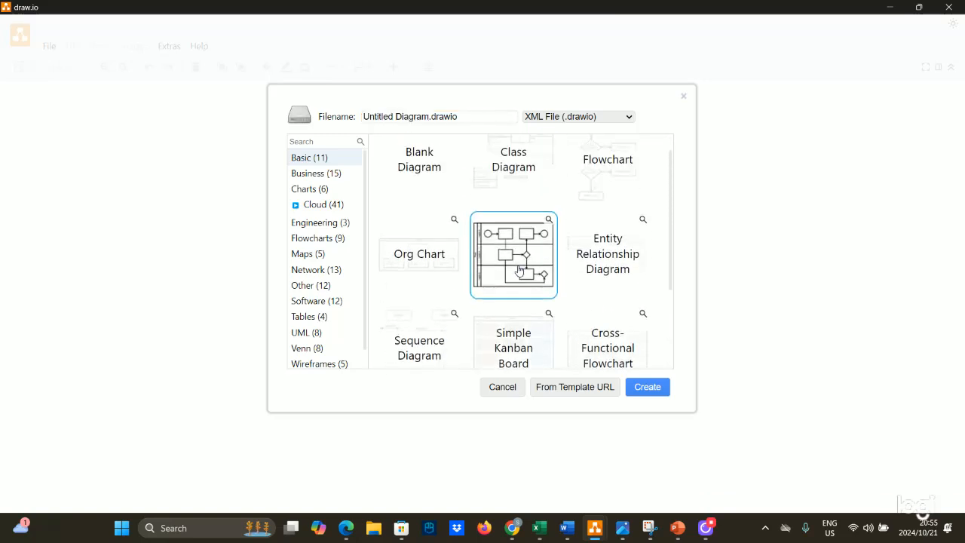
pyautogui.scroll(-1, 519, 271)
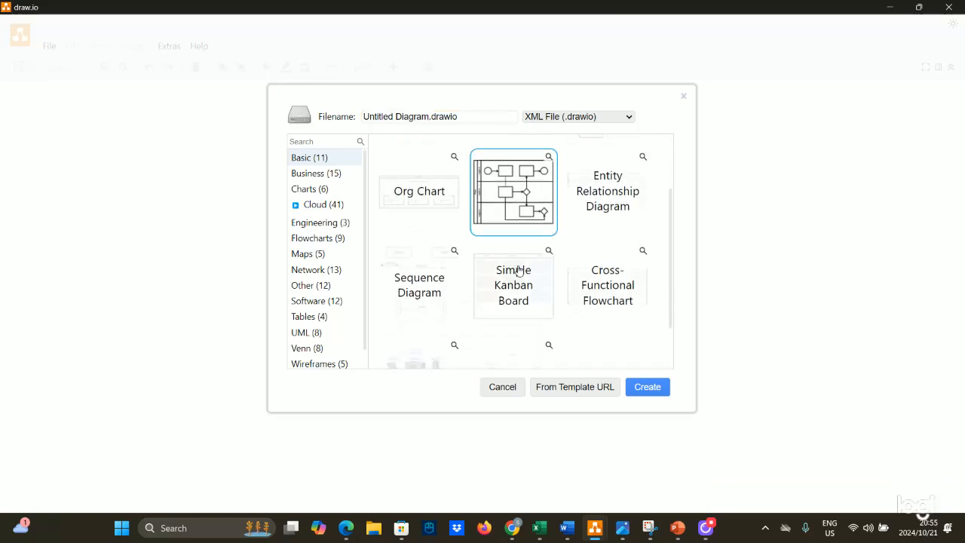
pyautogui.click(321, 178)
pyautogui.click(317, 158)
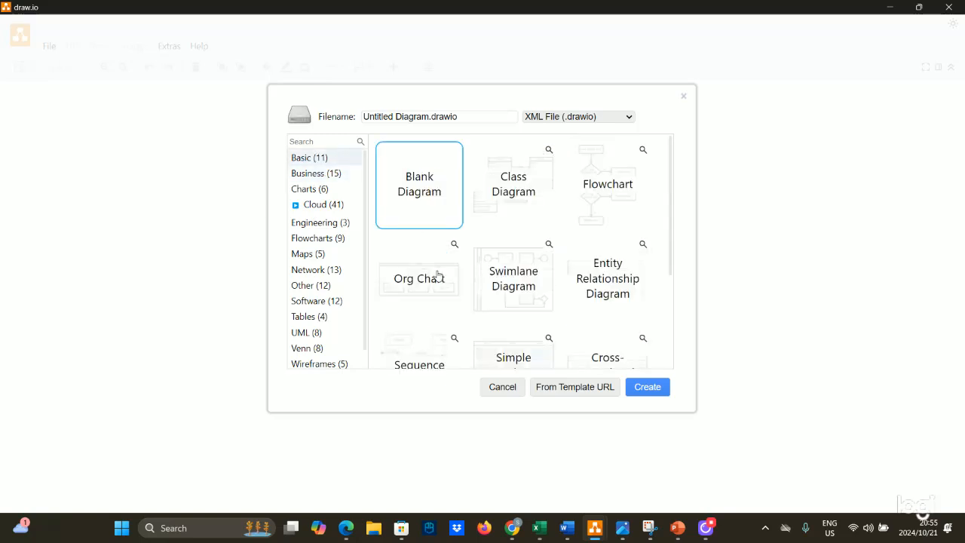
pyautogui.click(507, 276)
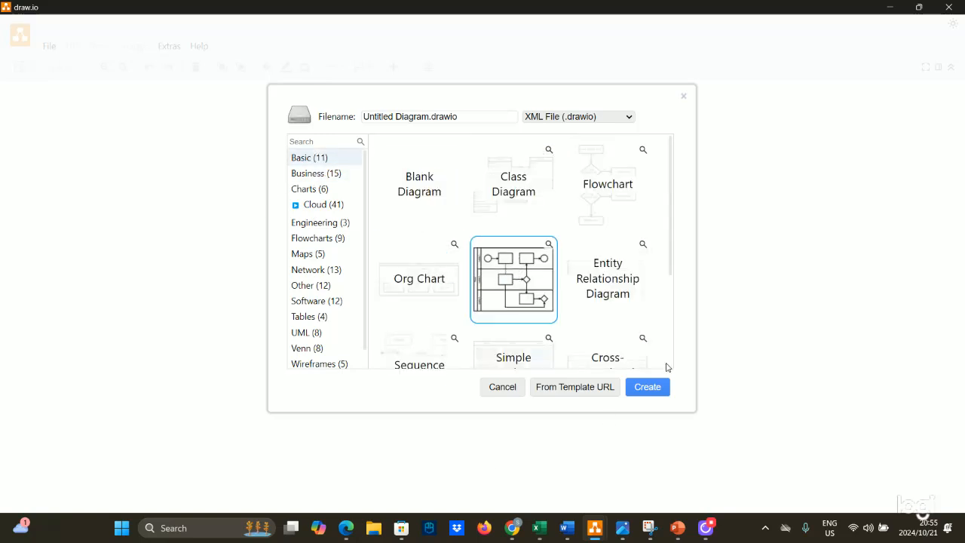
pyautogui.click(647, 387)
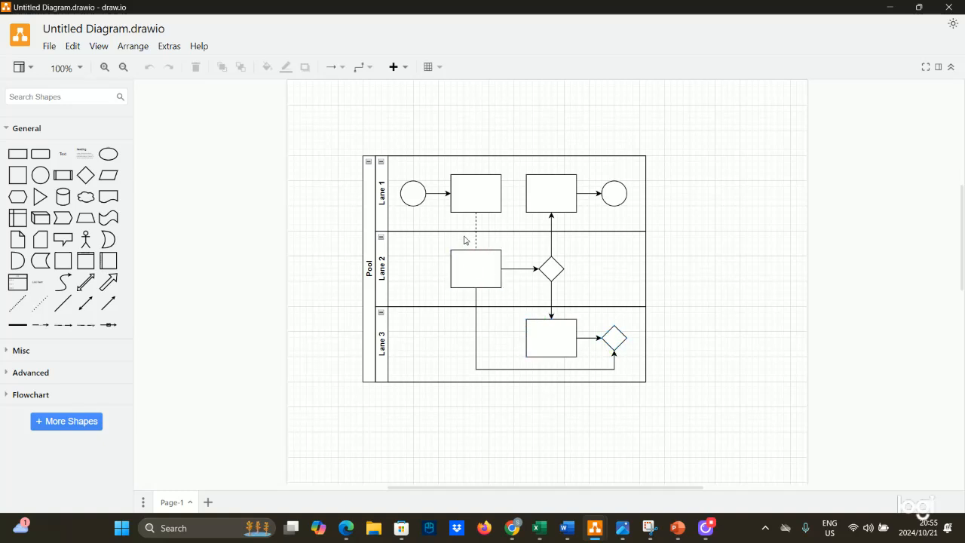
# - Select the start circle in Lane 1 and expand the Flowchart shape library to examine its shapes
pyautogui.moveTo(345, 271)
pyautogui.click(410, 188)
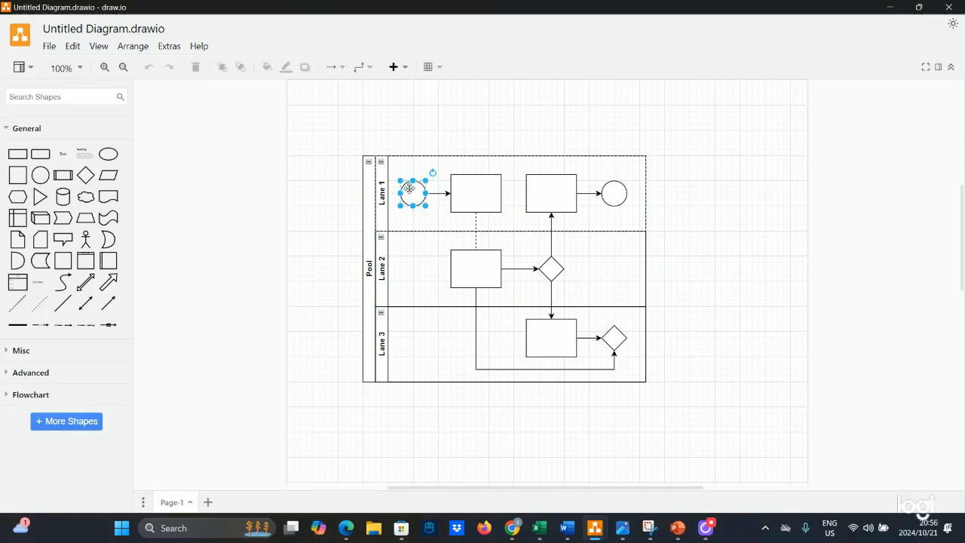
pyautogui.click(26, 395)
pyautogui.scroll(-2, 30, 398)
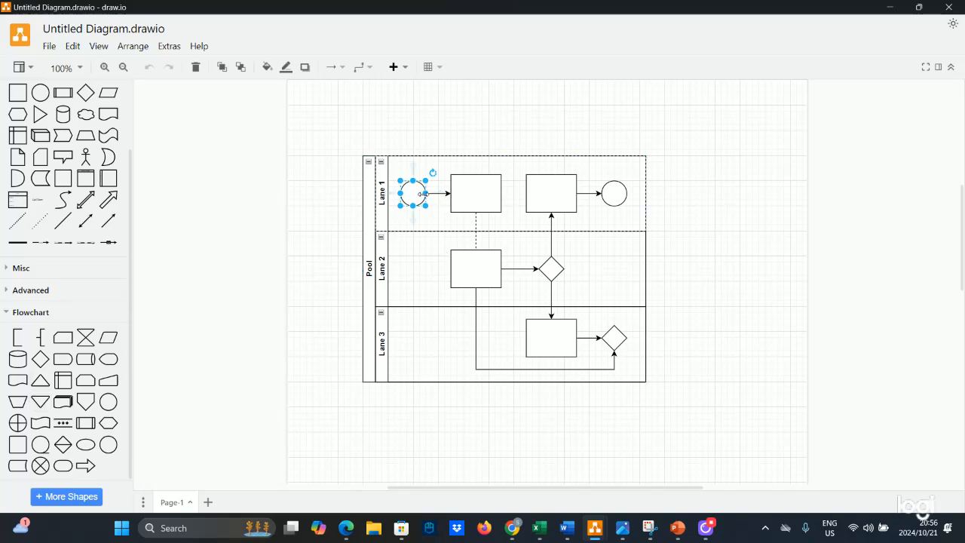
# - Enable the UML 2.5 and UML shape libraries for the swimlane diagram
pyautogui.click(79, 495)
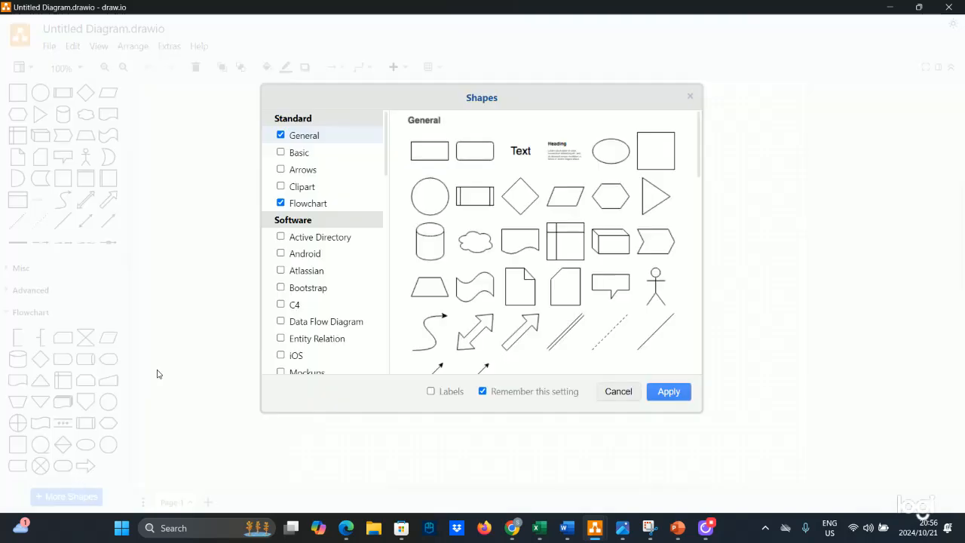
pyautogui.scroll(-9, 274, 331)
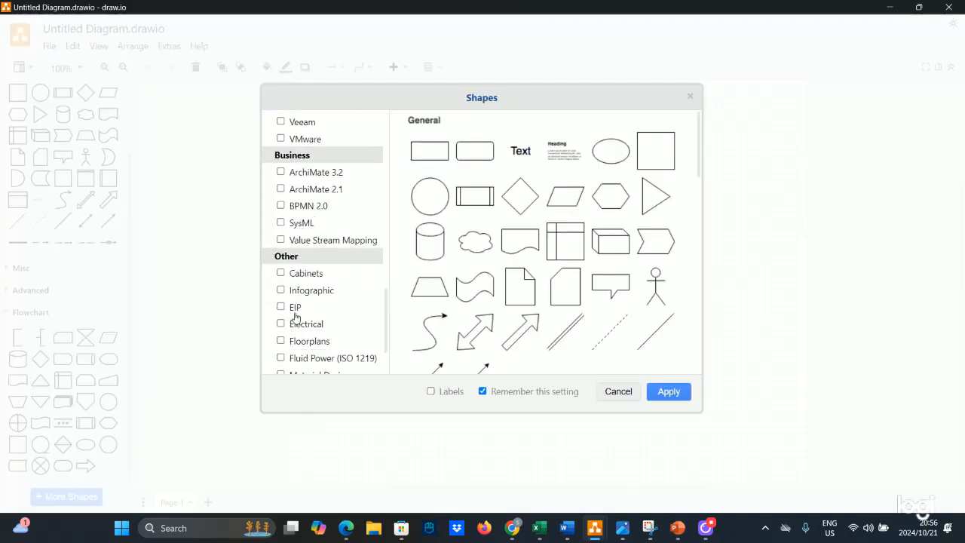
pyautogui.scroll(6, 296, 308)
pyautogui.scroll(3, 295, 302)
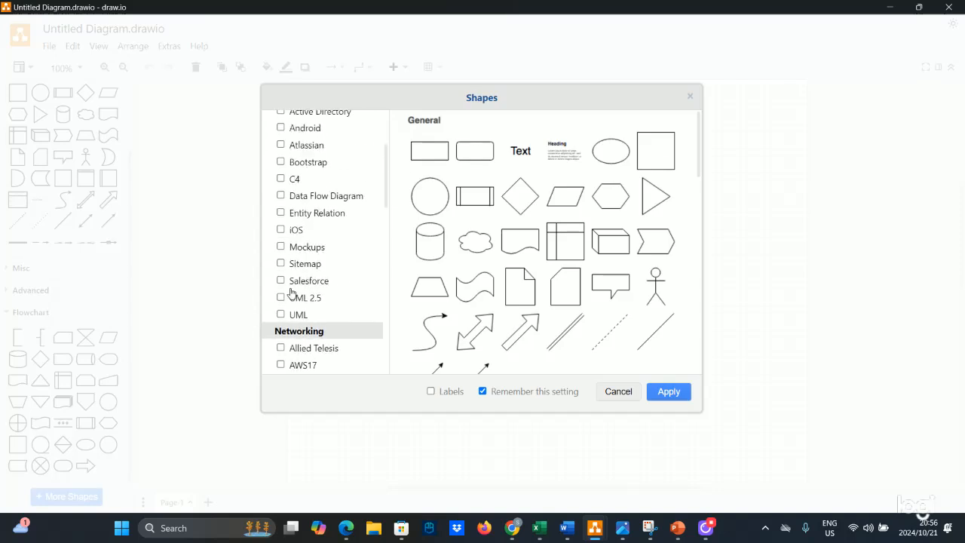
pyautogui.click(282, 298)
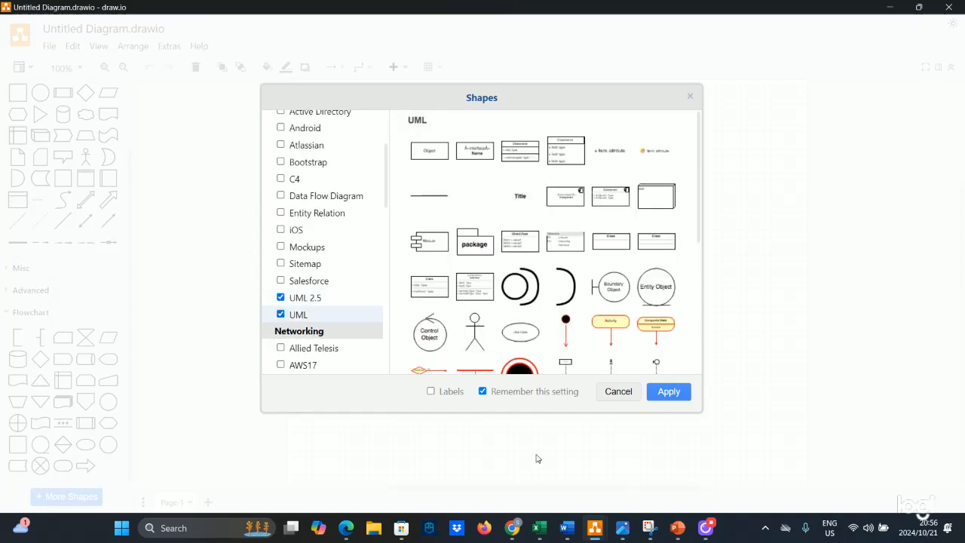
pyautogui.click(663, 396)
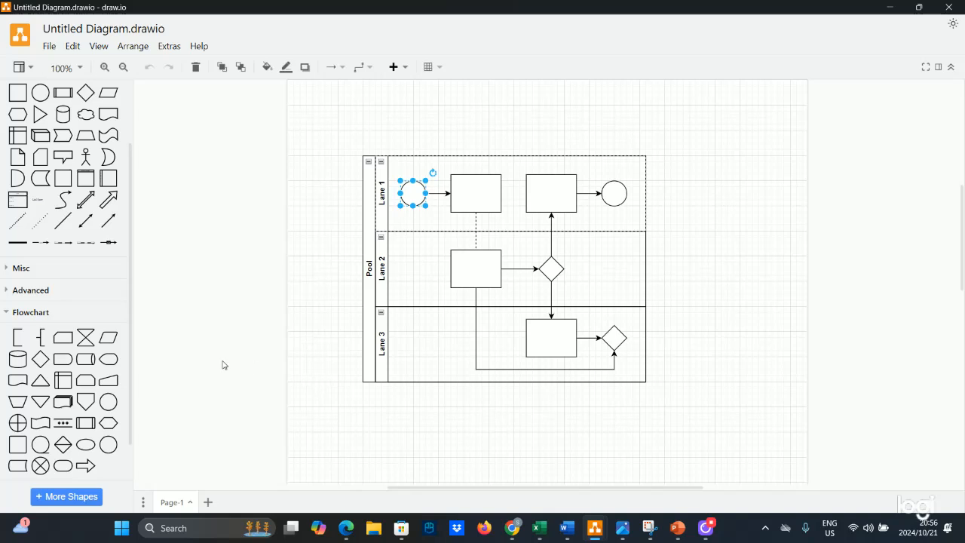
# - Expand the UML and UML 2.5 shape libraries to reach their shapes
pyautogui.scroll(-1, 37, 453)
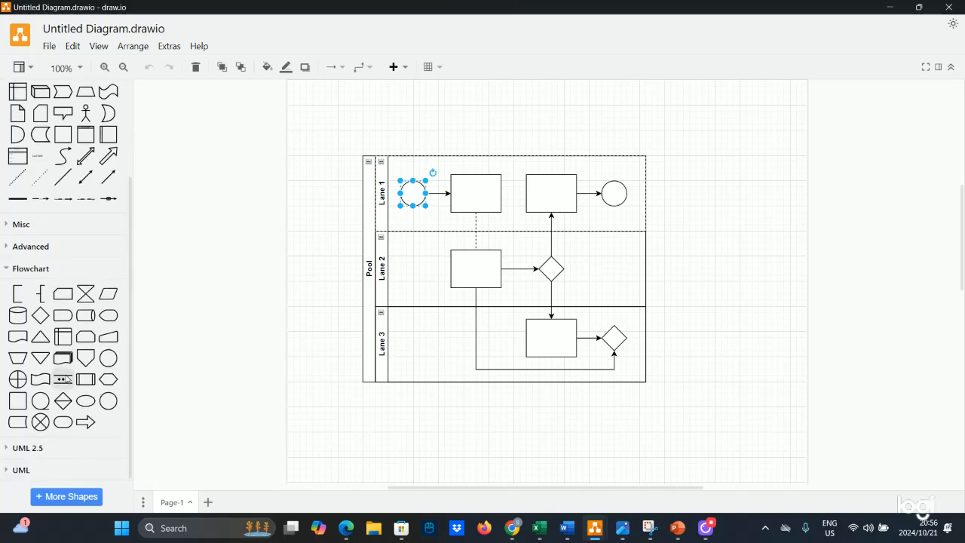
pyautogui.click(14, 470)
pyautogui.scroll(-4, 13, 467)
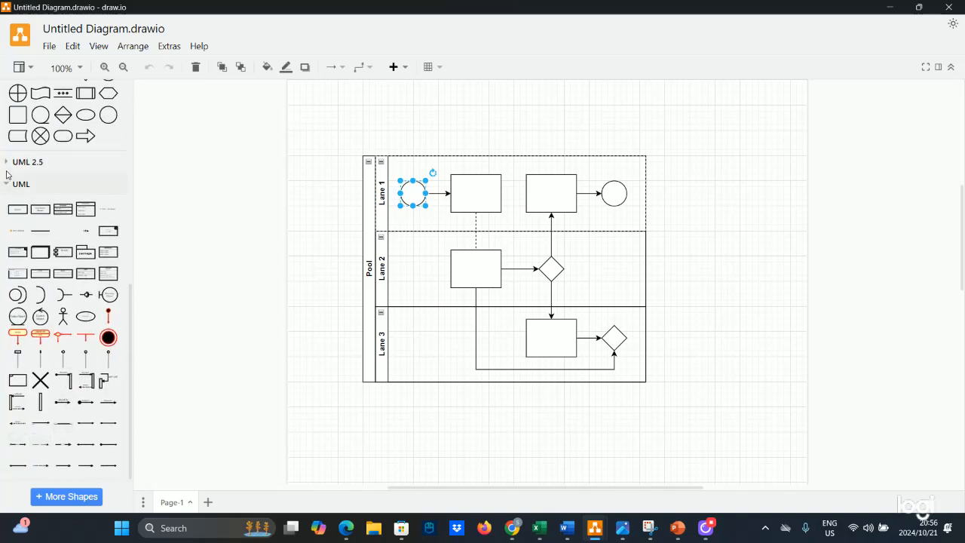
pyautogui.click(7, 172)
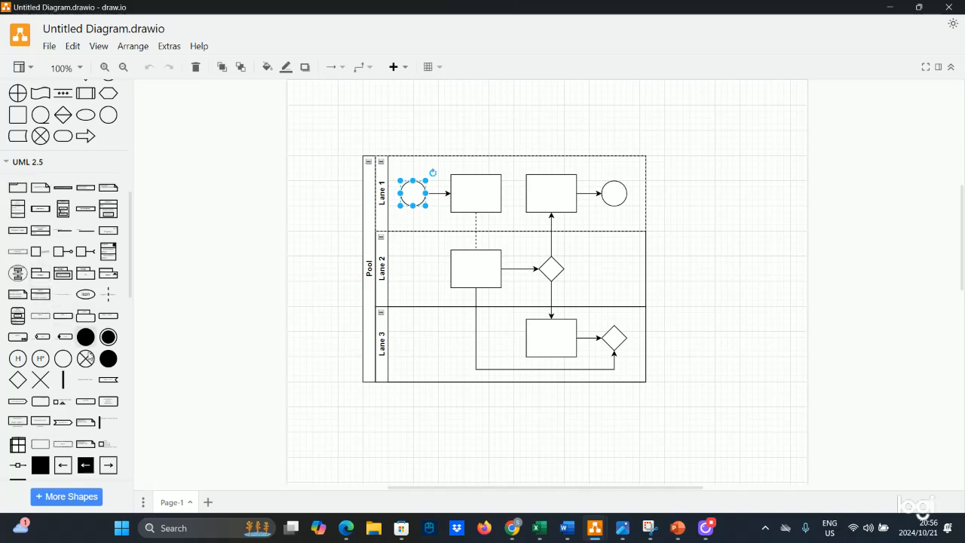
# - Place a solid black circle node from UML 2.5 outside the pool, just left of Lane 1
pyautogui.moveTo(86, 337); pyautogui.dragTo(334, 202)
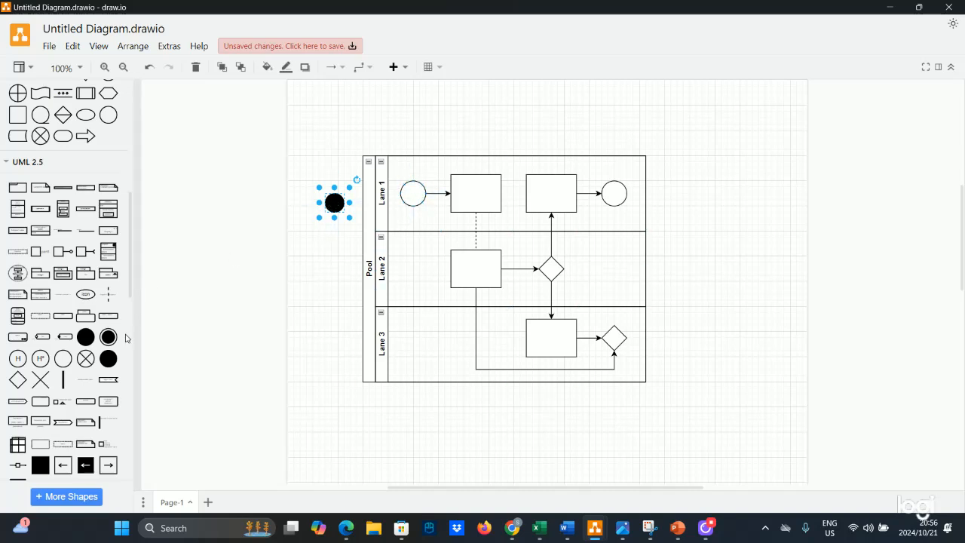
pyautogui.moveTo(106, 346)
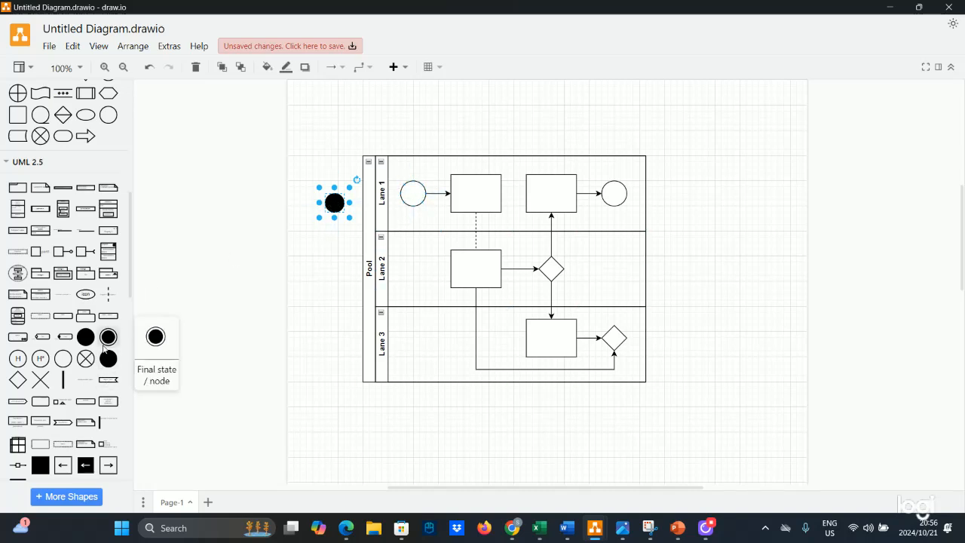